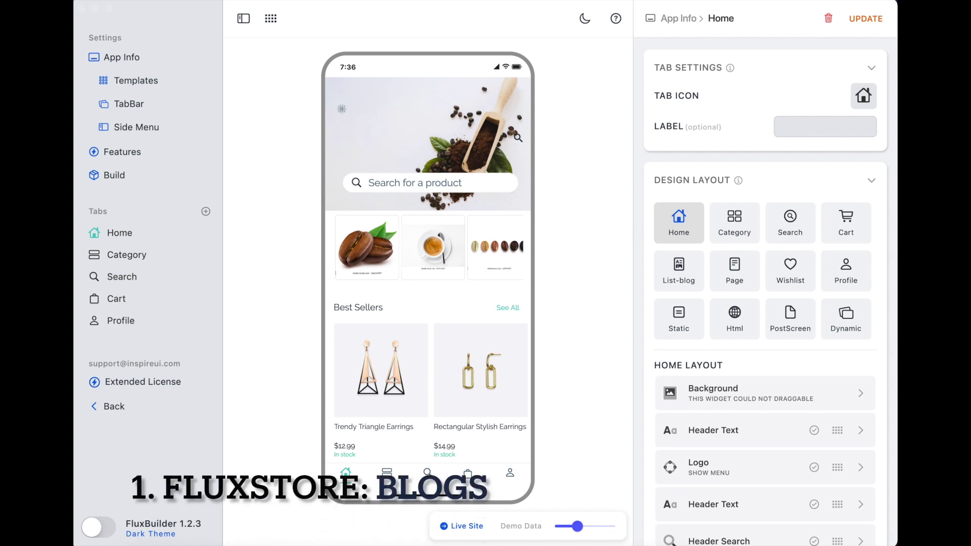
Step: Append a Blogs widget labelled 'Our Blog' to the Home screen layout and save it
{"action": "left_click", "coordinate": [114, 234]}
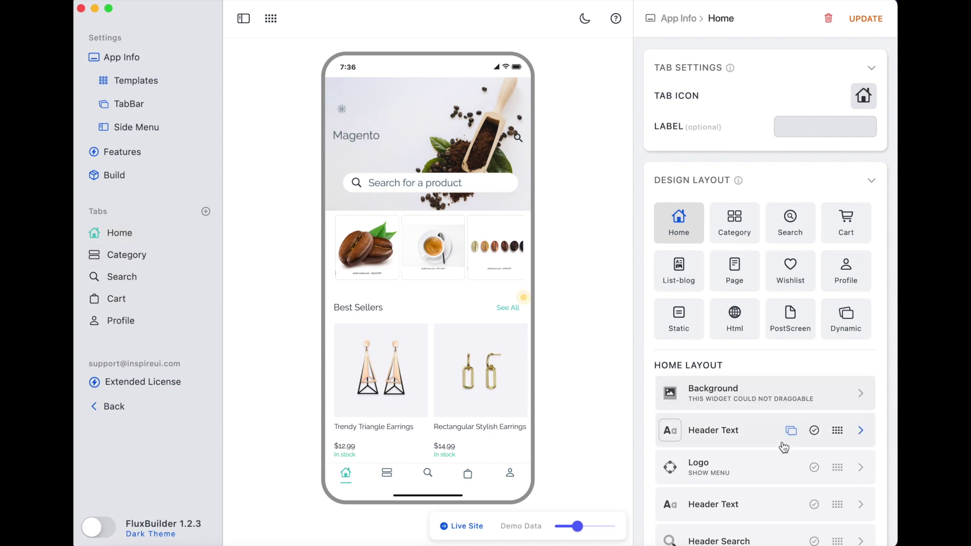
{"action": "scroll", "coordinate": [785, 438], "scroll_direction": "down", "scroll_amount": 2}
{"action": "scroll", "coordinate": [784, 439], "scroll_direction": "down", "scroll_amount": 2}
{"action": "left_click", "coordinate": [716, 469]}
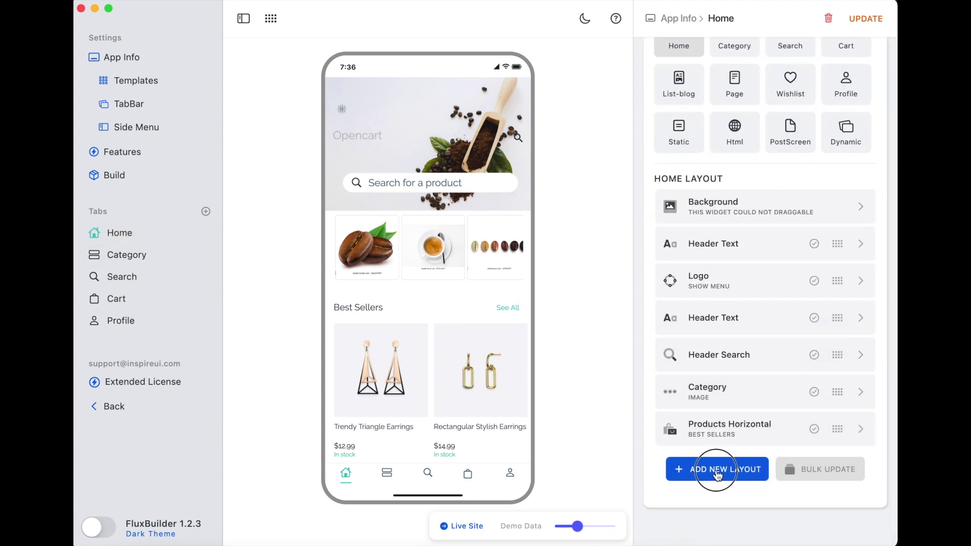
{"action": "mouse_move", "coordinate": [765, 356]}
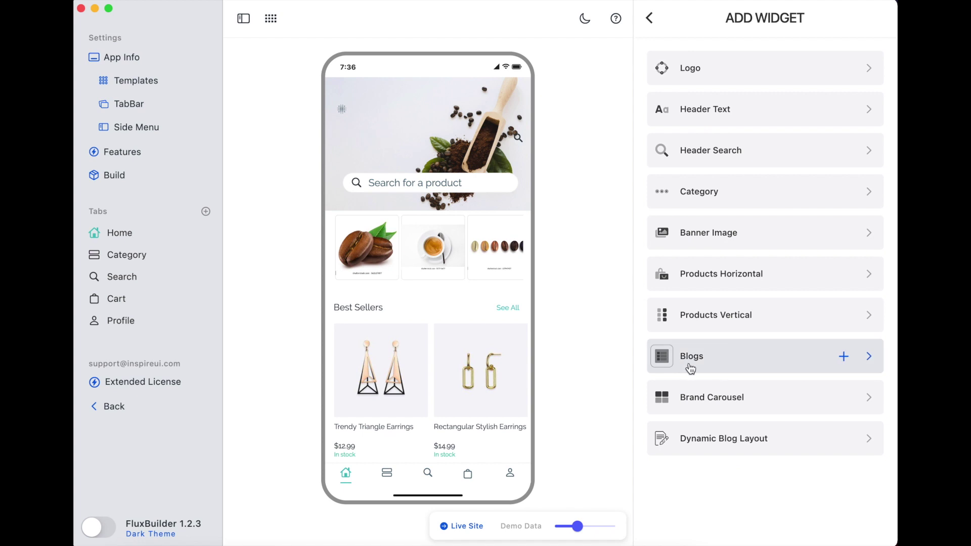
{"action": "left_click", "coordinate": [870, 356]}
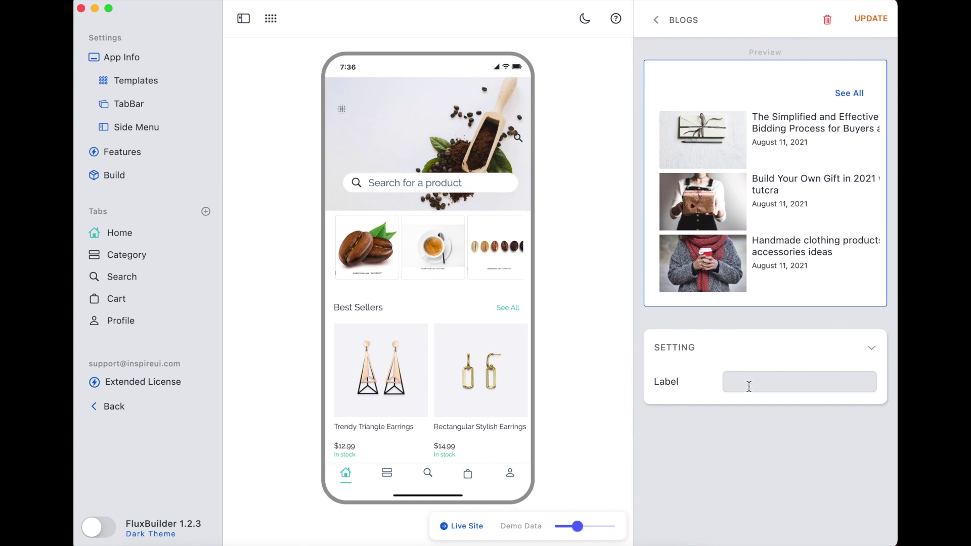
{"action": "type", "text": "Our Blo"}
{"action": "type", "text": "g"}
{"action": "left_click", "coordinate": [871, 19]}
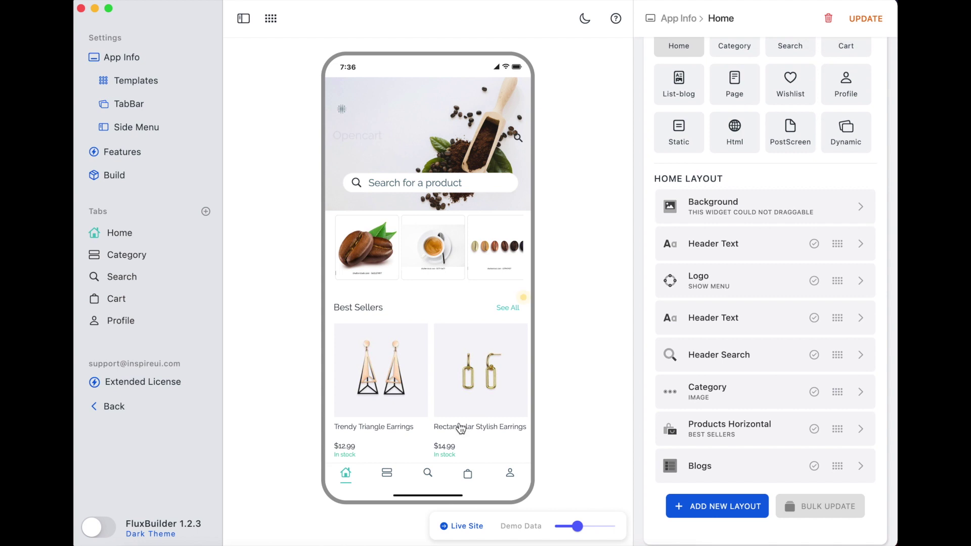
{"action": "scroll", "coordinate": [460, 427], "scroll_direction": "down", "scroll_amount": 5}
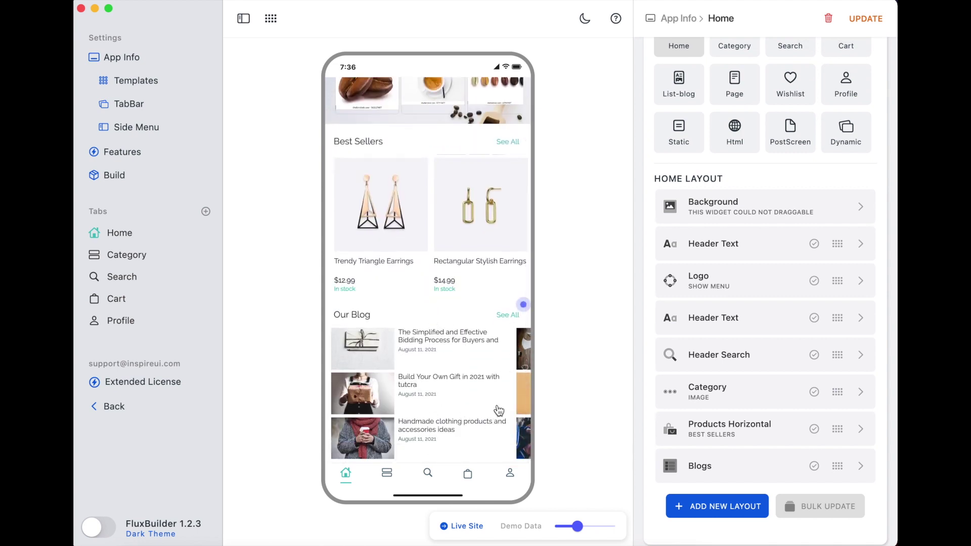
{"action": "scroll", "coordinate": [499, 408], "scroll_direction": "right", "scroll_amount": 5}
{"action": "scroll", "coordinate": [499, 408], "scroll_direction": "right", "scroll_amount": 5}
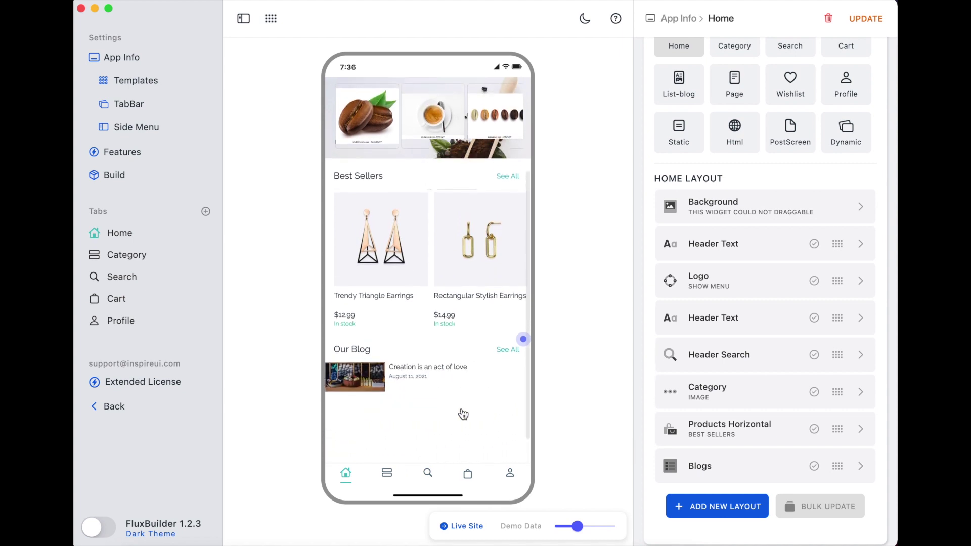
{"action": "scroll", "coordinate": [438, 422], "scroll_direction": "left", "scroll_amount": 5}
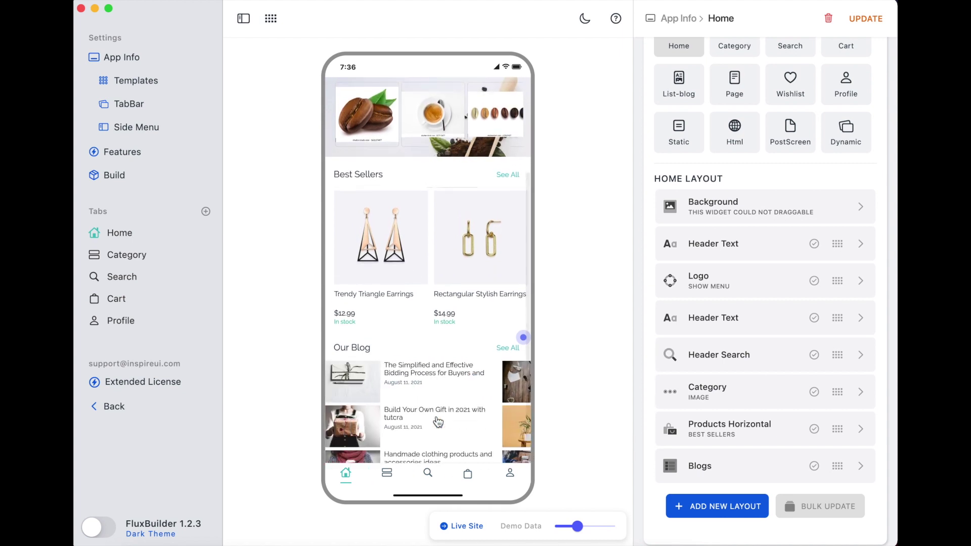
{"action": "scroll", "coordinate": [437, 423], "scroll_direction": "down", "scroll_amount": 2}
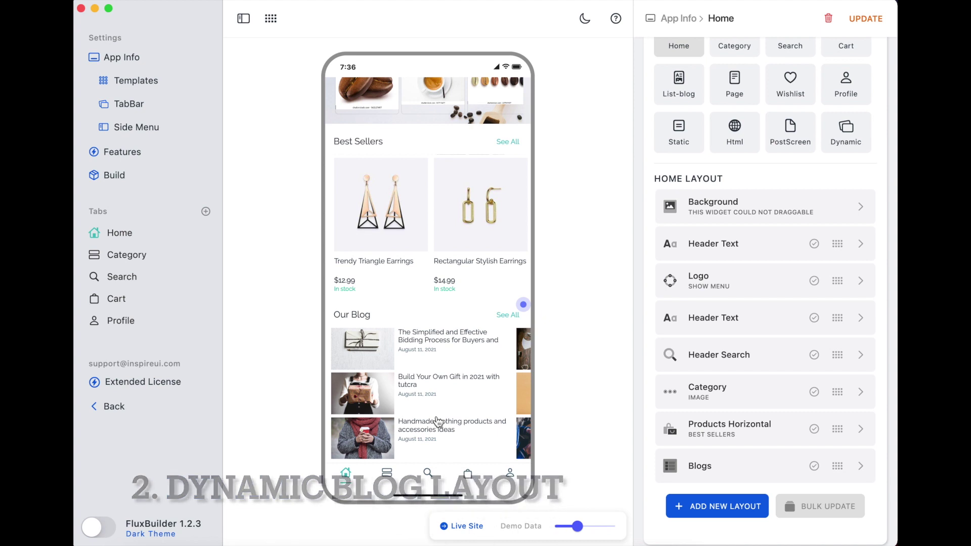
Step: Add a Dynamic Blog Layout section to Home with the label 'More Information'
{"action": "left_click", "coordinate": [130, 234]}
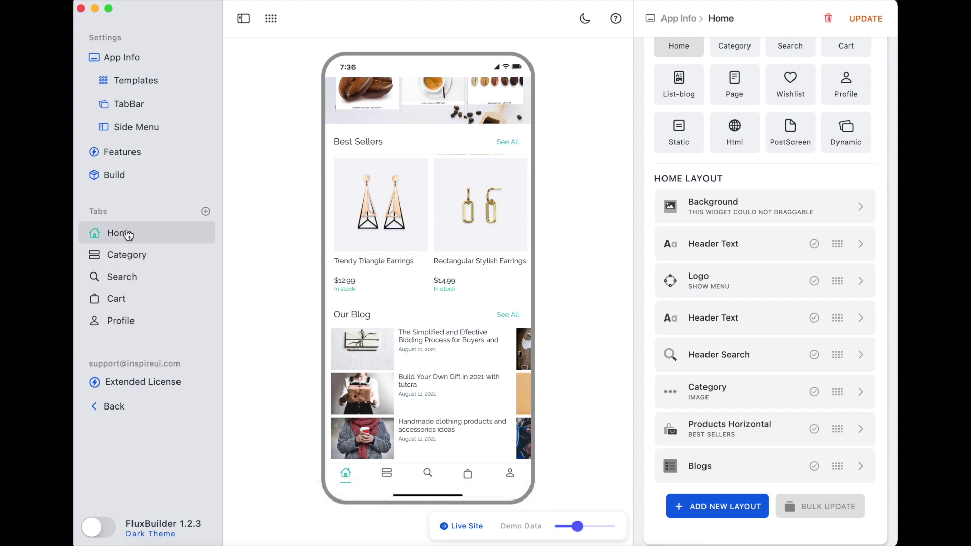
{"action": "left_click", "coordinate": [720, 507]}
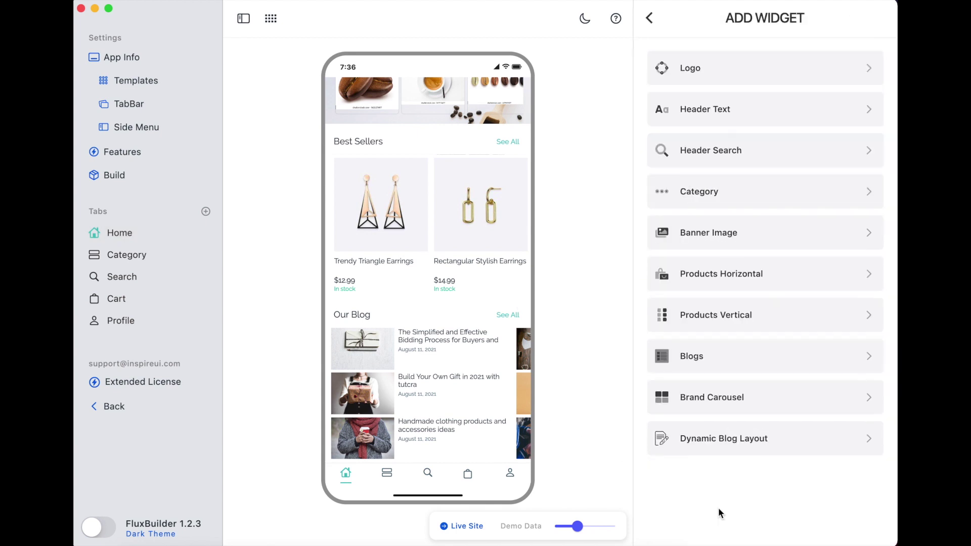
{"action": "left_click", "coordinate": [869, 441]}
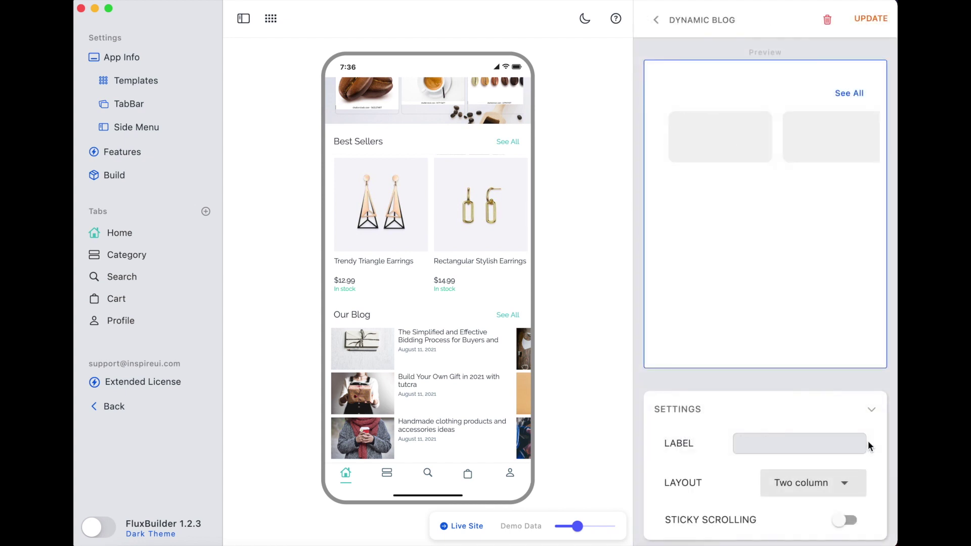
{"action": "scroll", "coordinate": [801, 420], "scroll_direction": "down", "scroll_amount": 3}
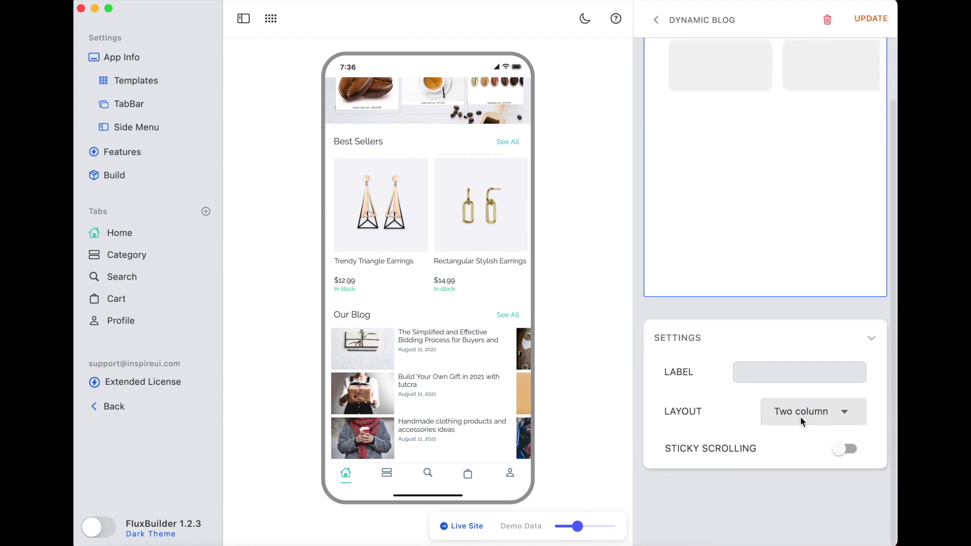
{"action": "scroll", "coordinate": [801, 417], "scroll_direction": "up", "scroll_amount": 1}
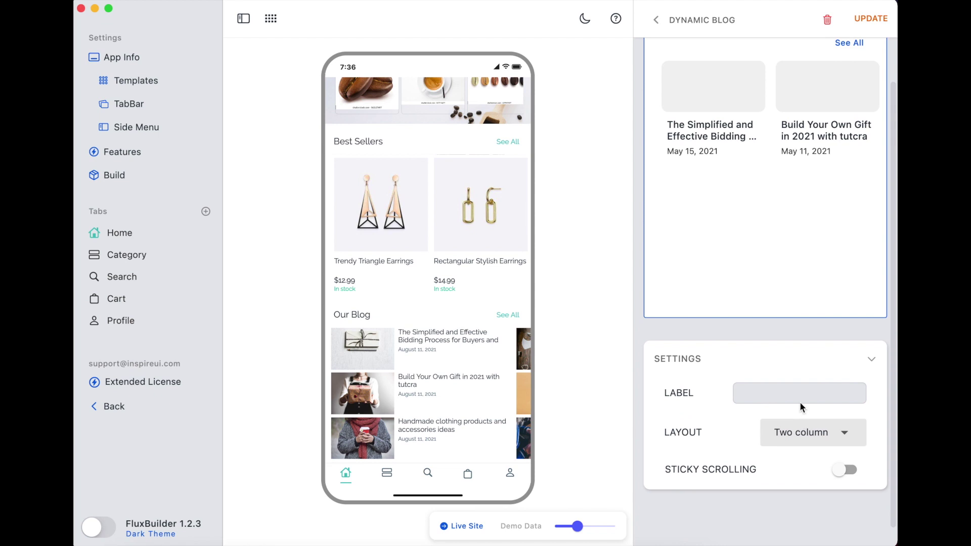
{"action": "scroll", "coordinate": [781, 389], "scroll_direction": "down", "scroll_amount": 1}
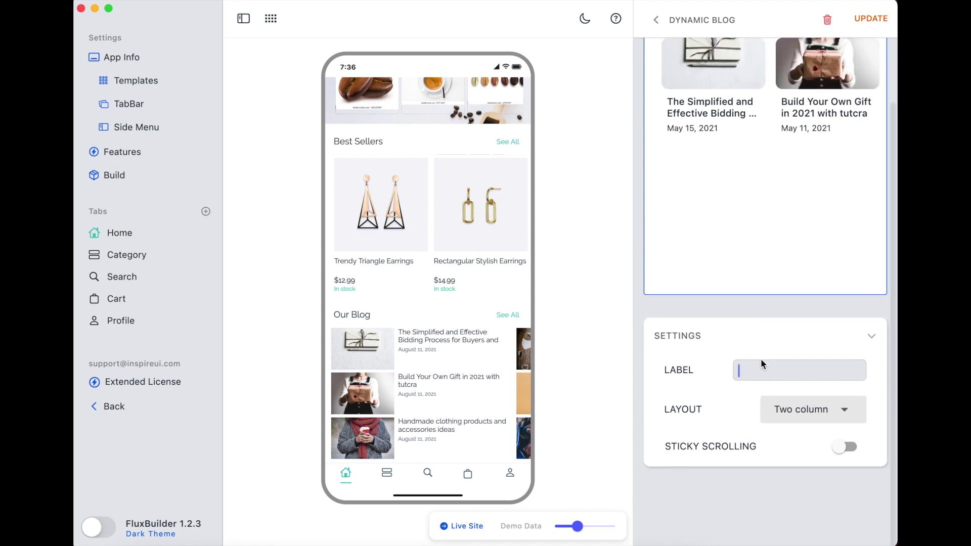
{"action": "left_click", "coordinate": [773, 370]}
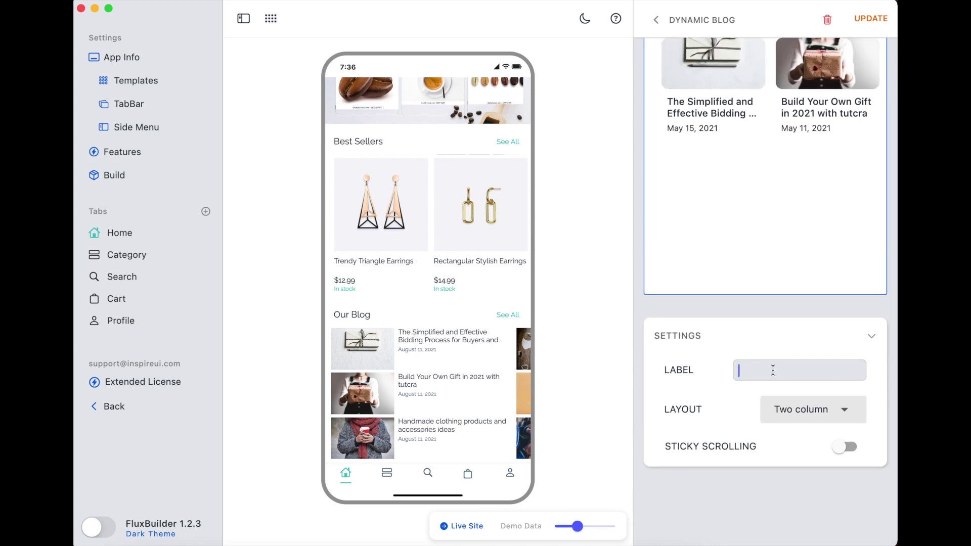
{"action": "type", "text": "More Inform"}
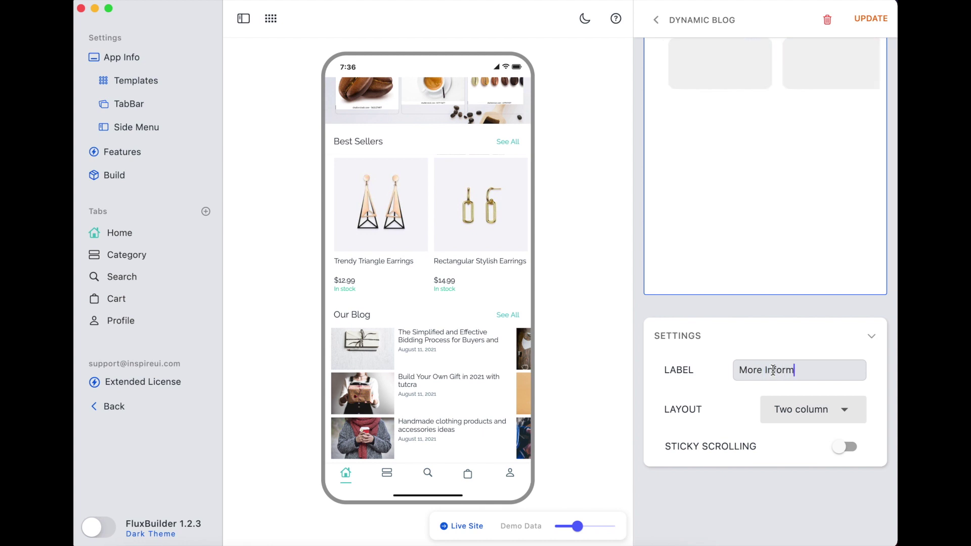
{"action": "type", "text": "ait"}
{"action": "type", "text": "tion"}
{"action": "scroll", "coordinate": [755, 319], "scroll_direction": "up", "scroll_amount": 2}
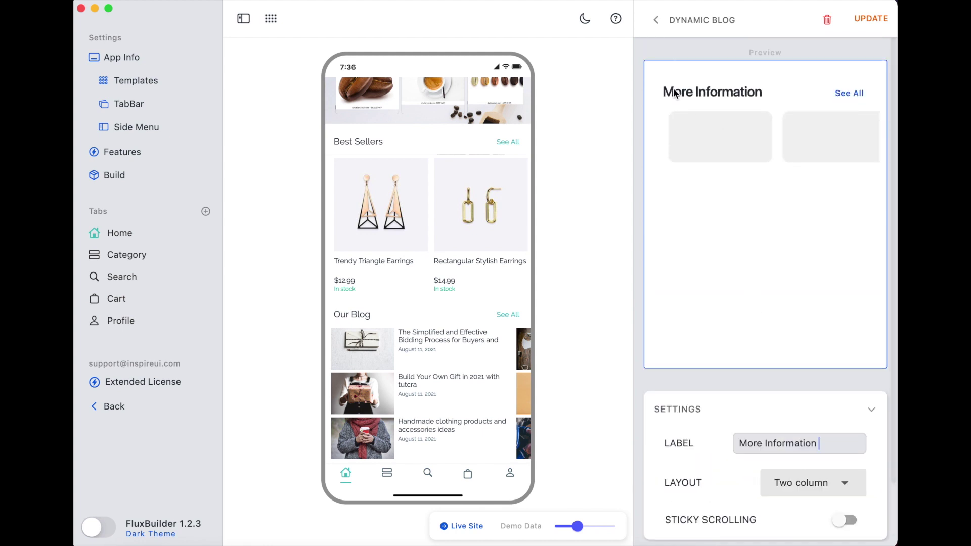
{"action": "scroll", "coordinate": [755, 348], "scroll_direction": "down", "scroll_amount": 2}
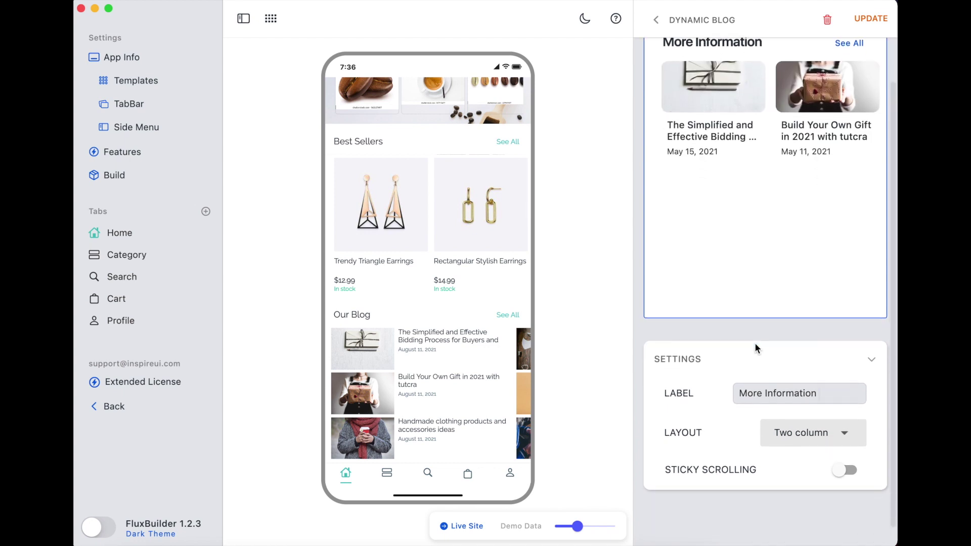
{"action": "left_click", "coordinate": [834, 437]}
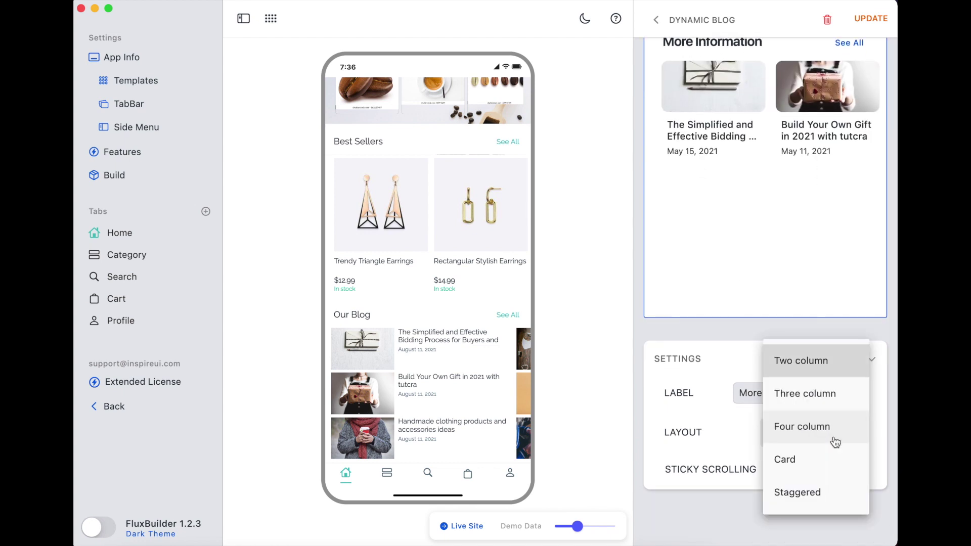
Step: Try three-column and then four-column post layouts for the blog section
{"action": "left_click", "coordinate": [816, 395]}
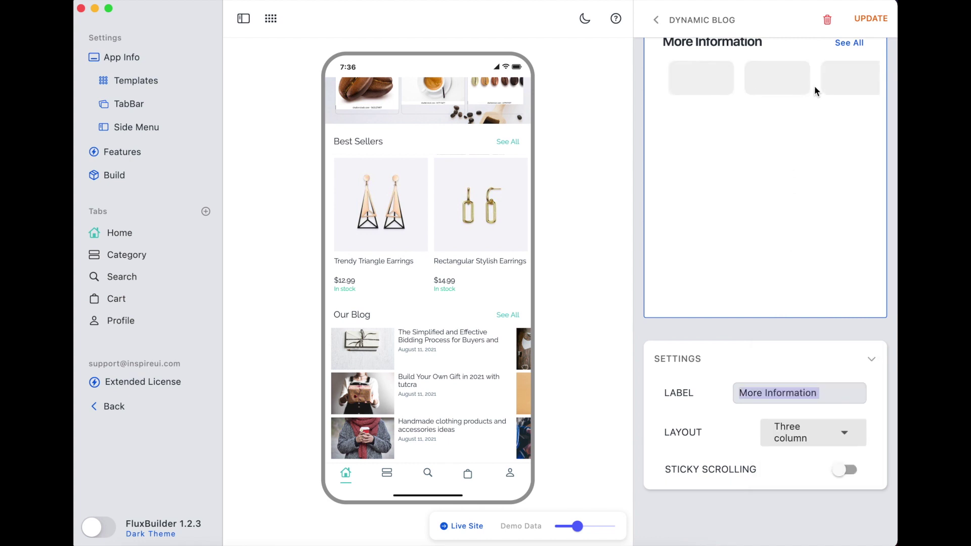
{"action": "left_click", "coordinate": [809, 431]}
{"action": "left_click", "coordinate": [808, 427]}
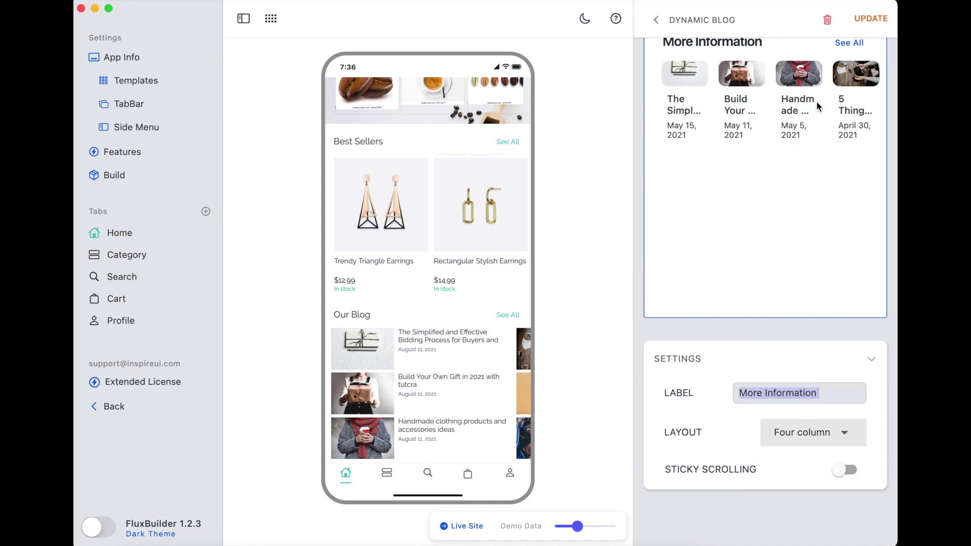
{"action": "scroll", "coordinate": [734, 206], "scroll_direction": "up", "scroll_amount": 1}
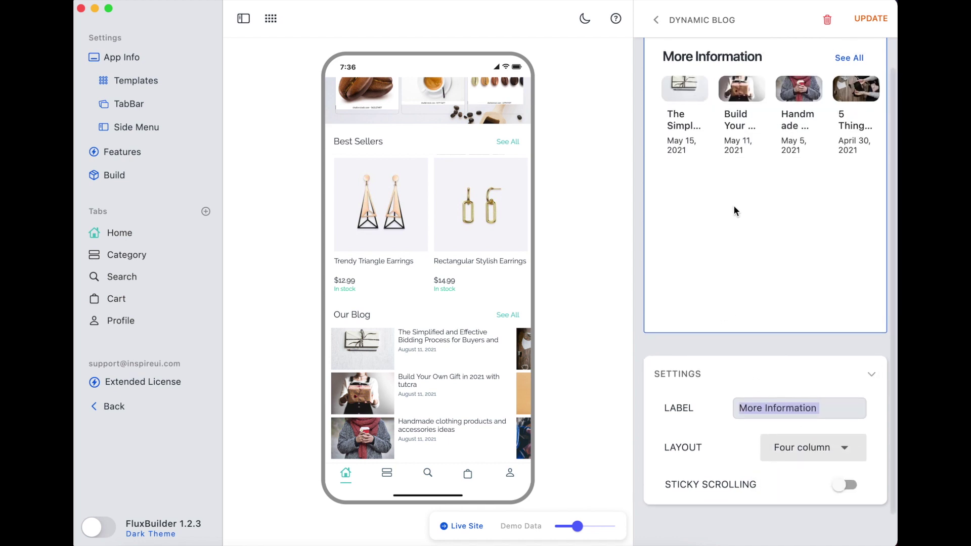
Step: Set the More Information section layout to Staggered after trying Card, and save
{"action": "left_click", "coordinate": [792, 437]}
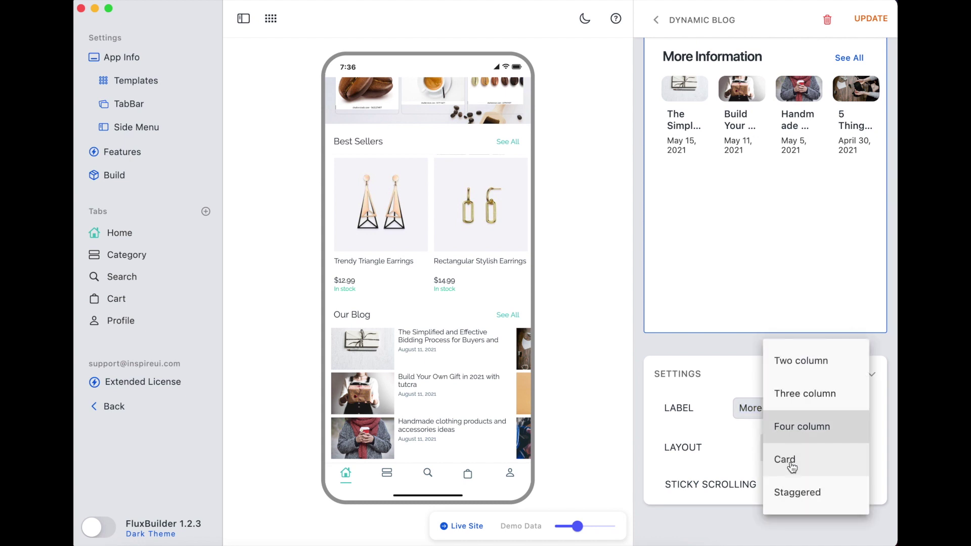
{"action": "left_click", "coordinate": [790, 461]}
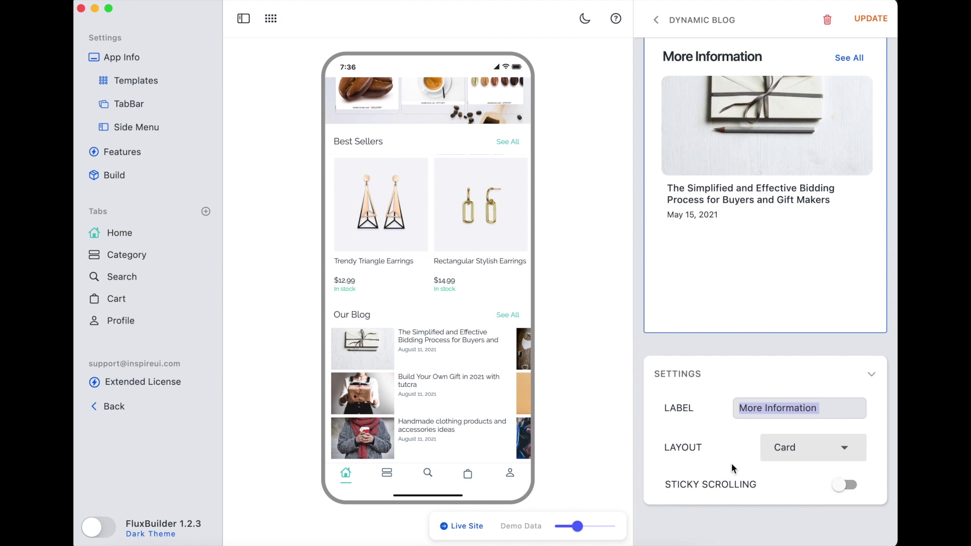
{"action": "left_click", "coordinate": [804, 447]}
{"action": "left_click", "coordinate": [798, 478]}
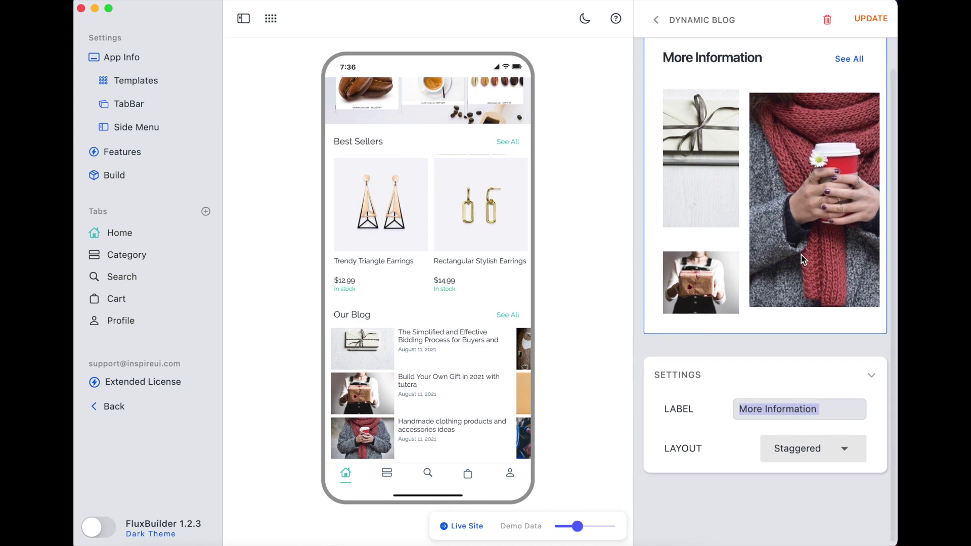
{"action": "left_click", "coordinate": [870, 18]}
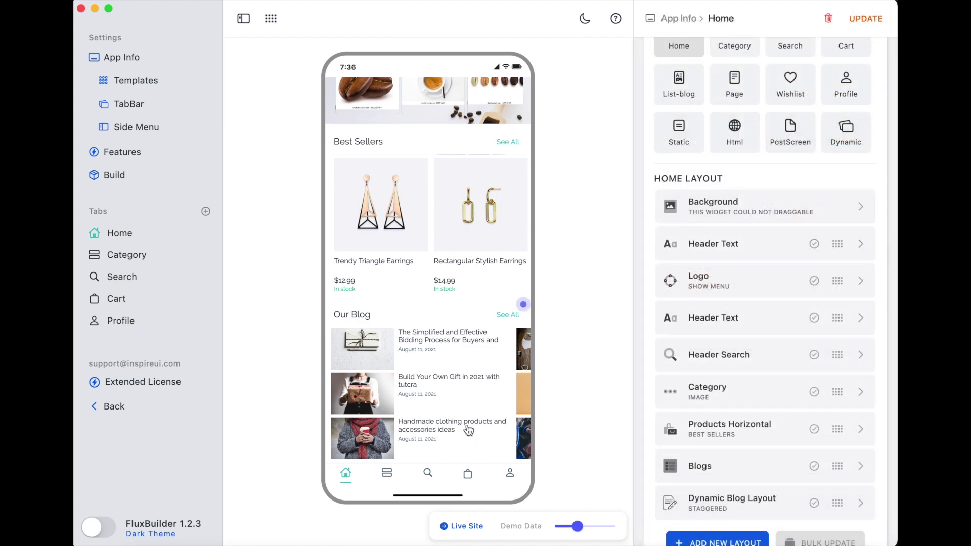
{"action": "scroll", "coordinate": [498, 390], "scroll_direction": "down", "scroll_amount": 5}
{"action": "scroll", "coordinate": [468, 430], "scroll_direction": "down", "scroll_amount": 2}
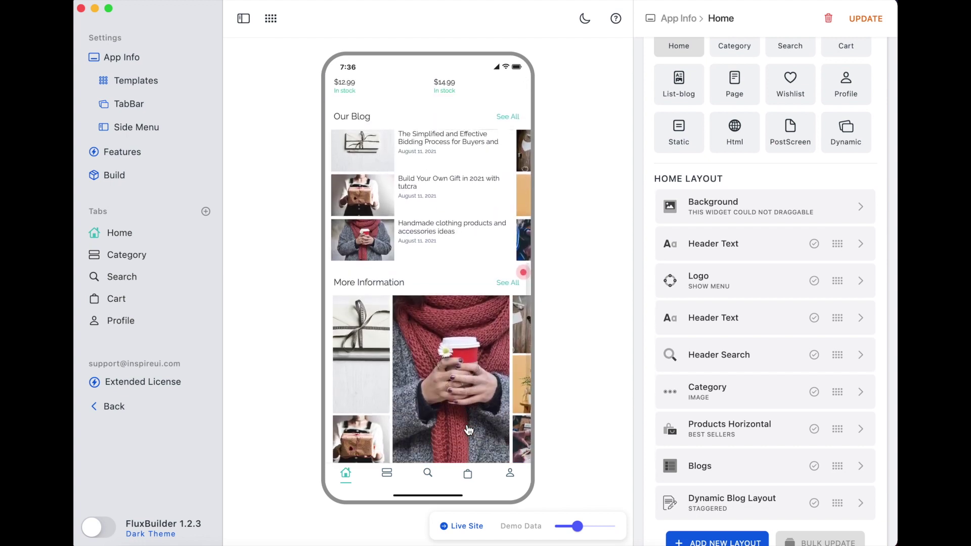
{"action": "scroll", "coordinate": [468, 430], "scroll_direction": "right", "scroll_amount": 3}
{"action": "scroll", "coordinate": [469, 429], "scroll_direction": "right", "scroll_amount": 3}
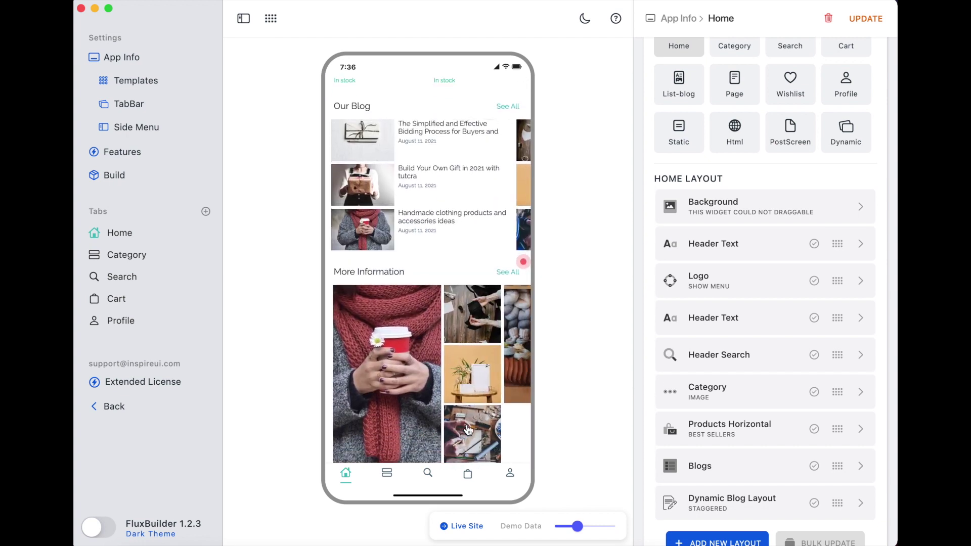
{"action": "scroll", "coordinate": [469, 430], "scroll_direction": "left", "scroll_amount": 4}
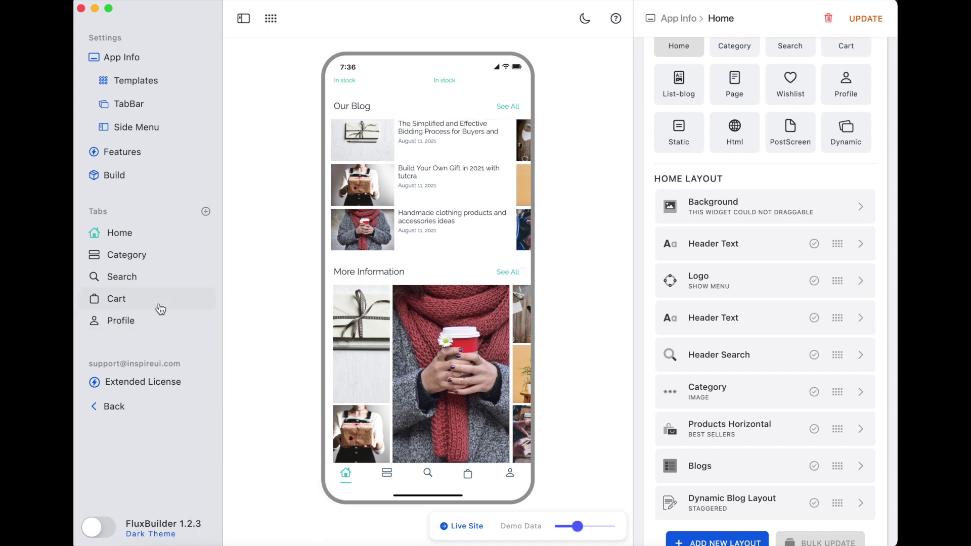
Step: Switch the Search tab's design layout to List-blog
{"action": "left_click", "coordinate": [114, 277]}
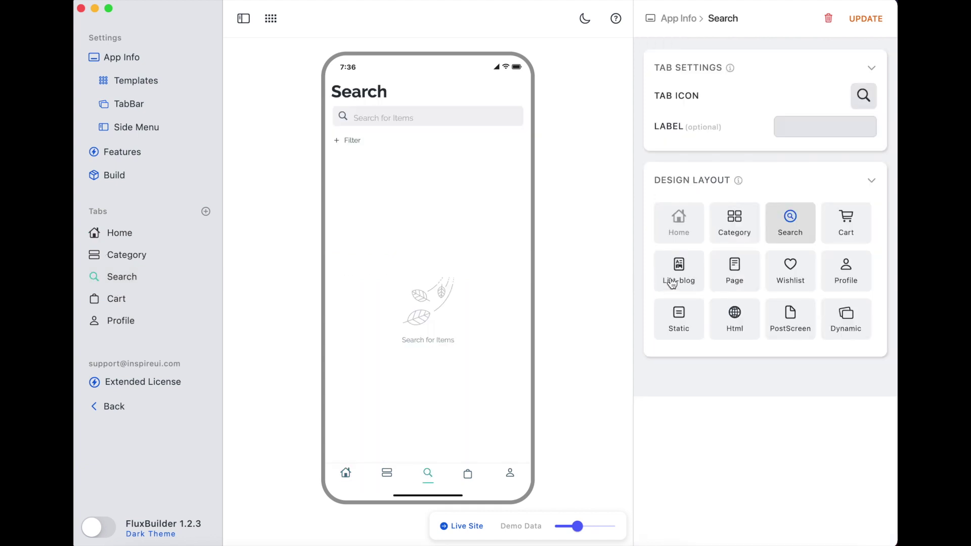
{"action": "left_click", "coordinate": [675, 280]}
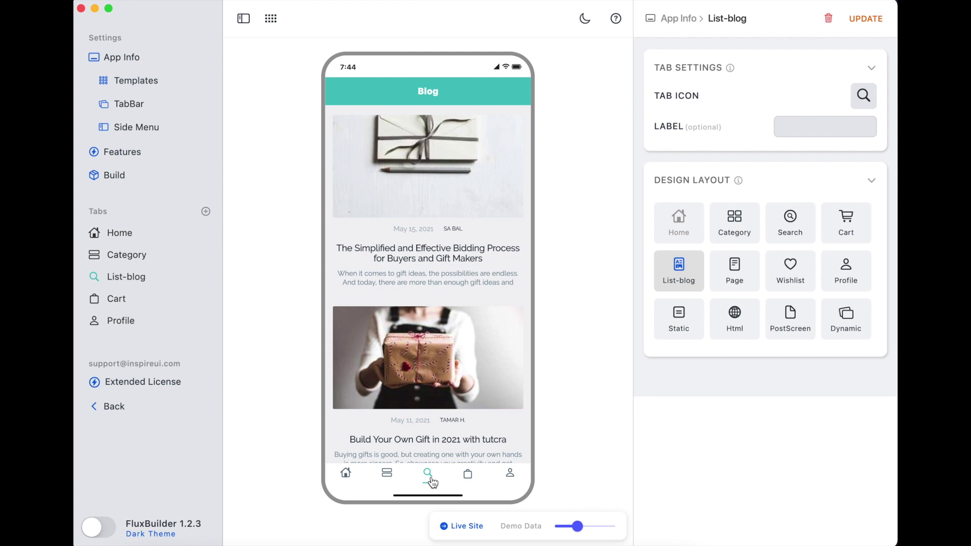
{"action": "left_click", "coordinate": [208, 214]}
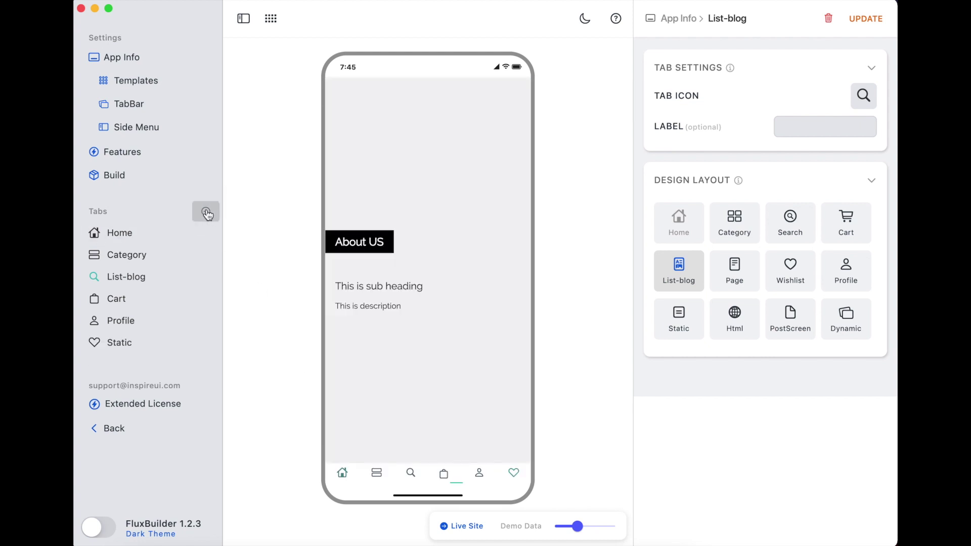
Step: Set the newly added Static tab's design layout to List-blog
{"action": "left_click", "coordinate": [120, 344]}
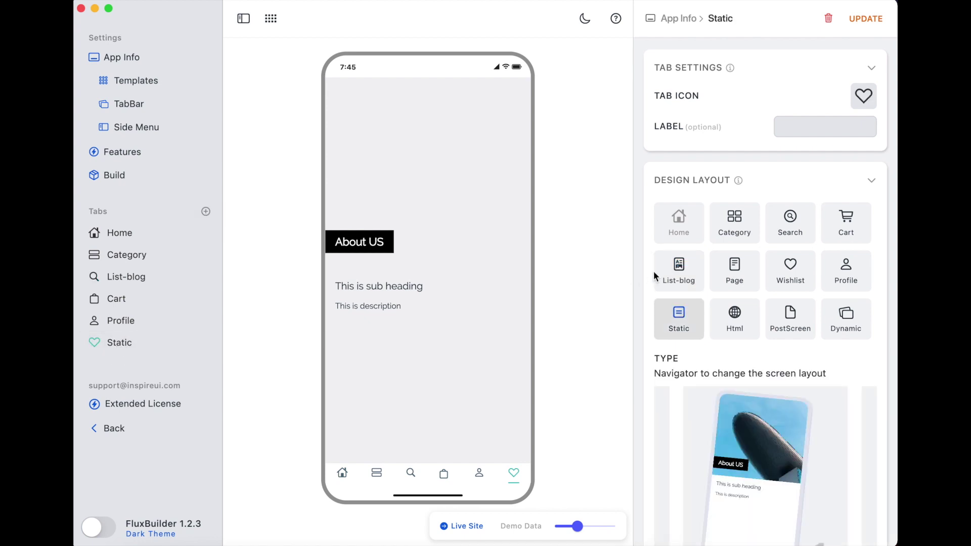
{"action": "left_click", "coordinate": [678, 270]}
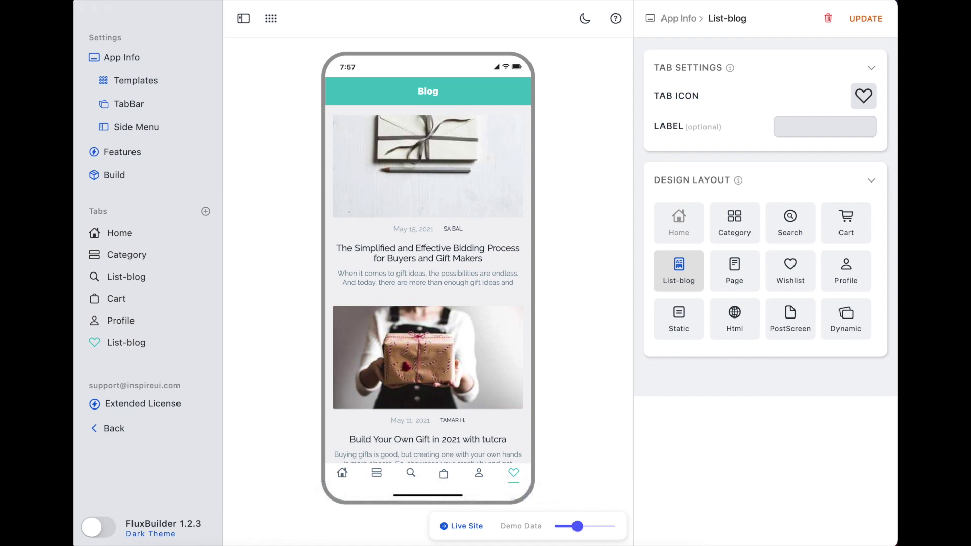
Step: Open the 'Build Your Own Gift' post in the preview to reveal Detailed Blog Settings
{"action": "left_click", "coordinate": [403, 385]}
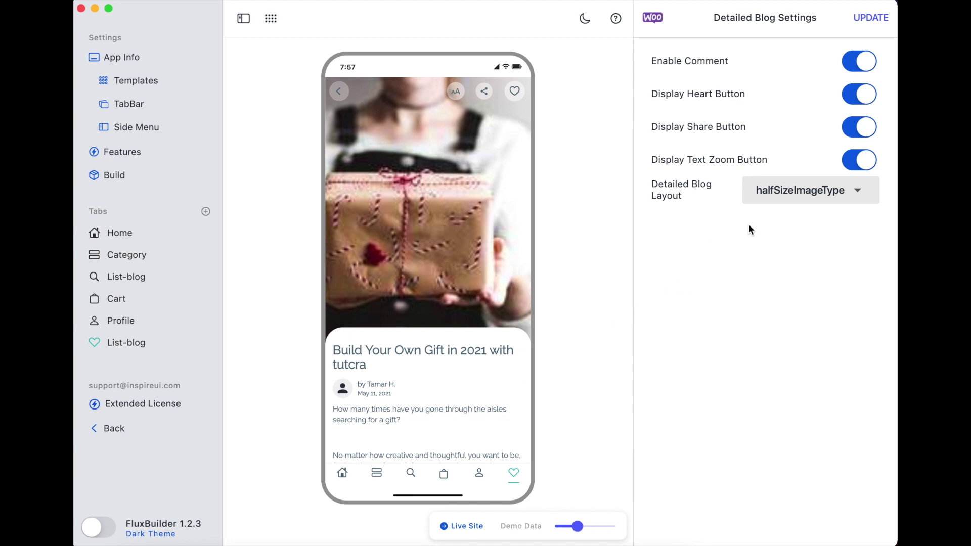
Step: Set the detailed blog layout to oneQuarterImageType and save
{"action": "left_click", "coordinate": [782, 195]}
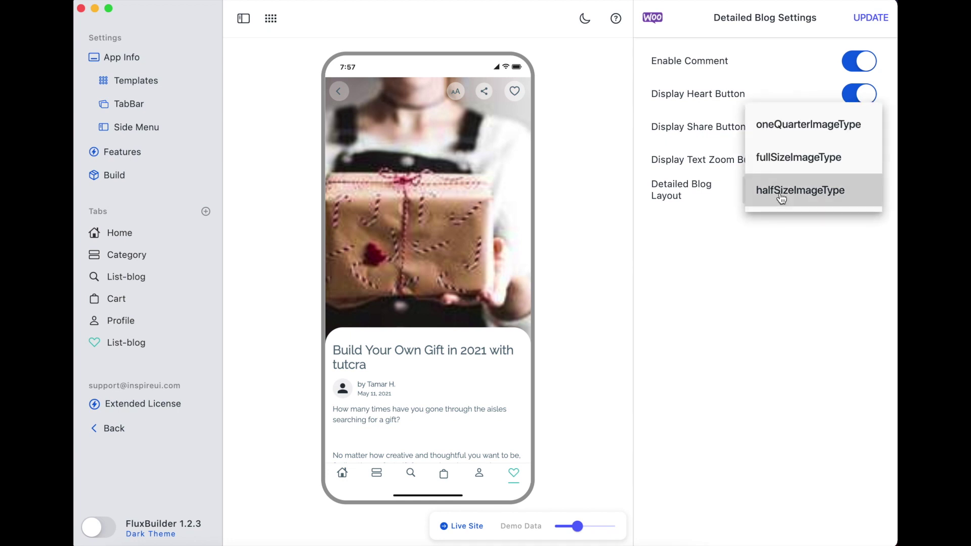
{"action": "left_click", "coordinate": [787, 124]}
{"action": "left_click", "coordinate": [871, 17]}
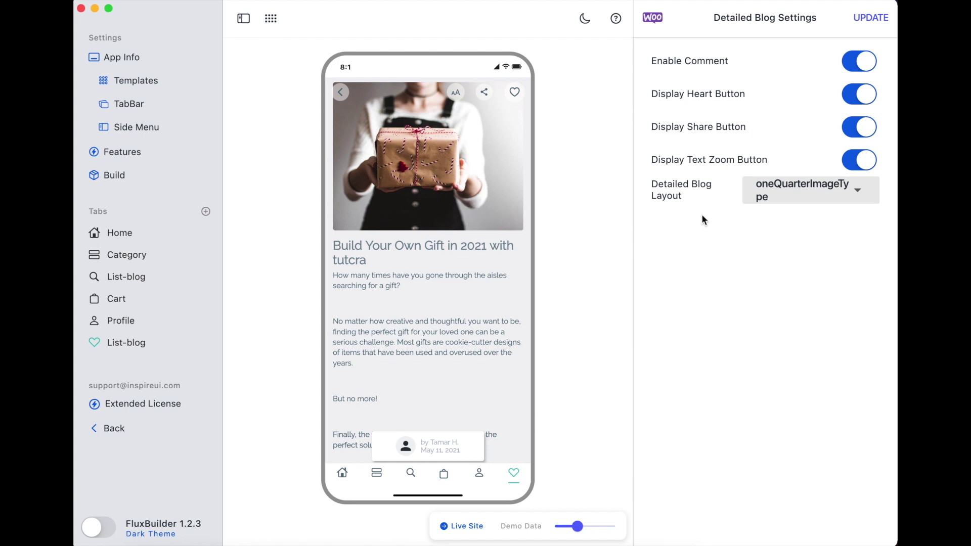
Step: Change the detailed blog layout to fullSizeImageType and save
{"action": "left_click", "coordinate": [792, 194]}
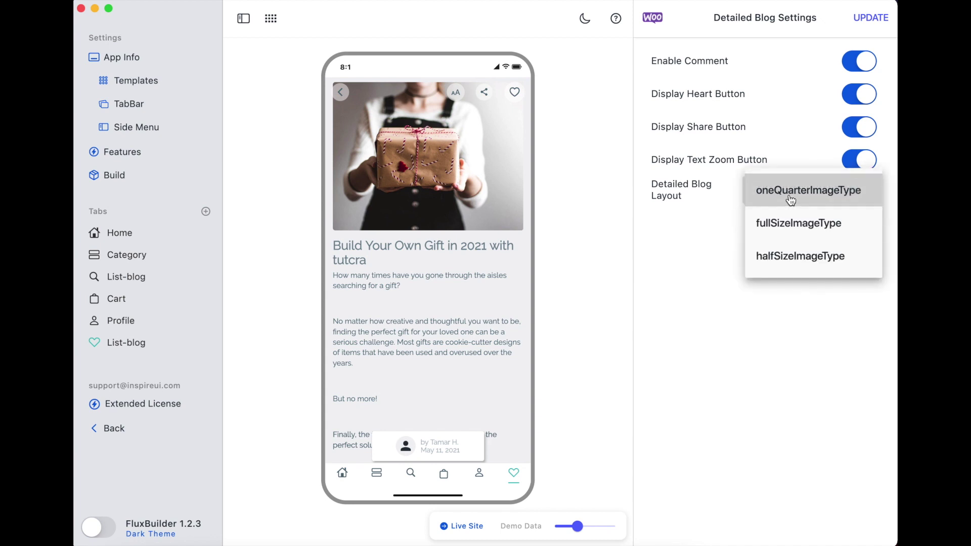
{"action": "left_click", "coordinate": [795, 226]}
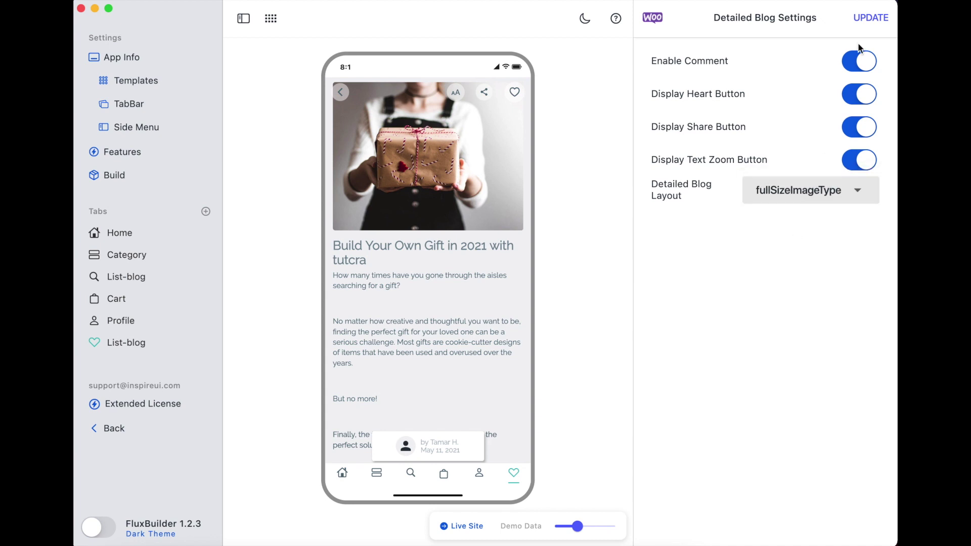
{"action": "left_click", "coordinate": [867, 18]}
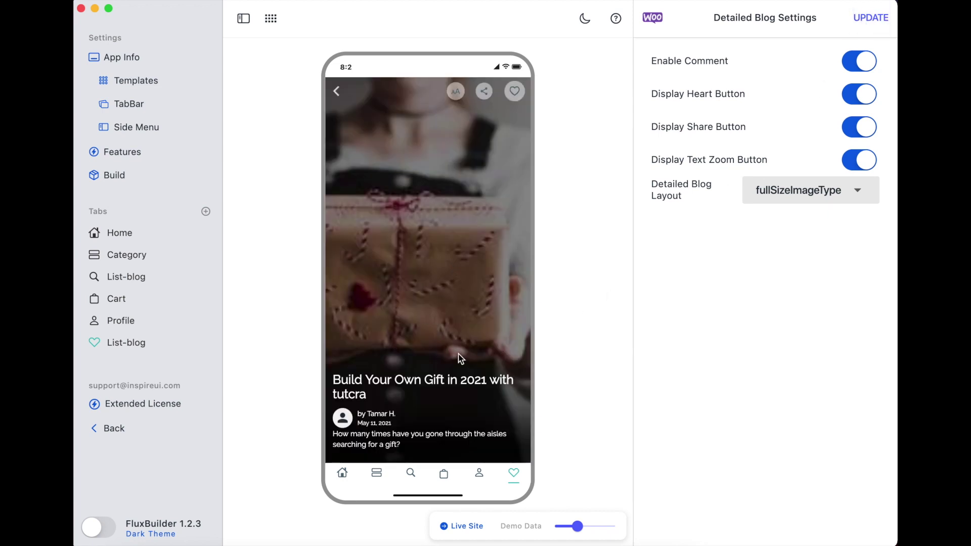
{"action": "scroll", "coordinate": [461, 359], "scroll_direction": "down", "scroll_amount": 3}
{"action": "scroll", "coordinate": [461, 358], "scroll_direction": "down", "scroll_amount": 3}
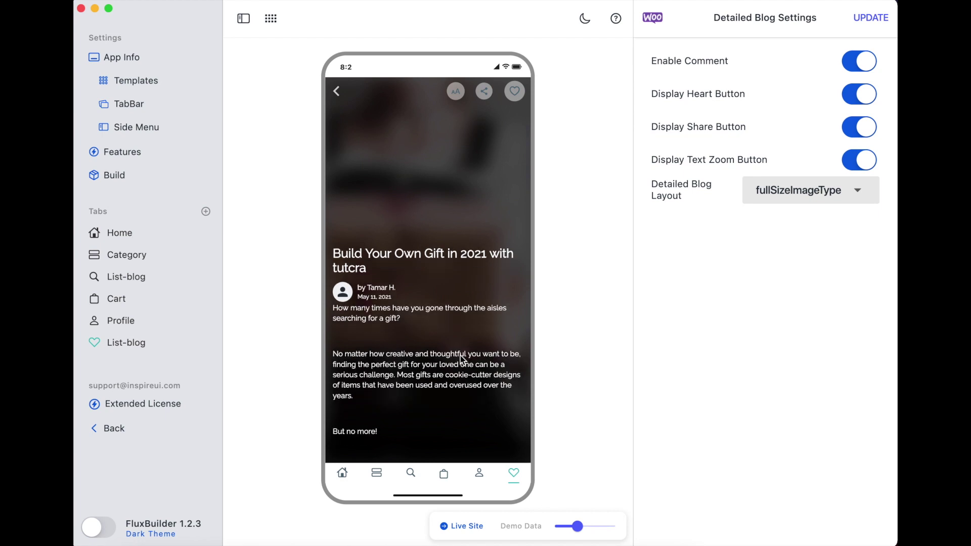
{"action": "scroll", "coordinate": [461, 358], "scroll_direction": "down", "scroll_amount": 3}
{"action": "scroll", "coordinate": [461, 358], "scroll_direction": "down", "scroll_amount": 3}
{"action": "scroll", "coordinate": [461, 358], "scroll_direction": "down", "scroll_amount": 2}
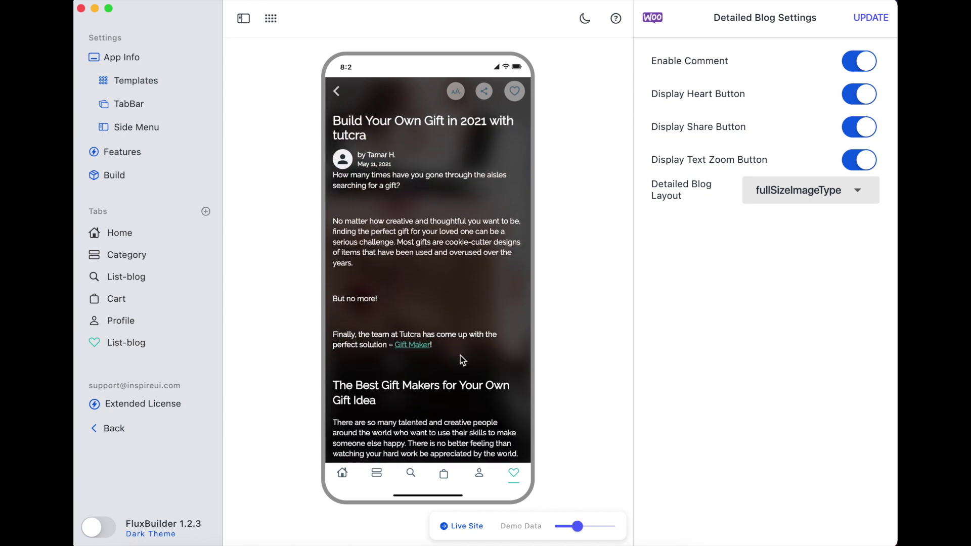
{"action": "scroll", "coordinate": [460, 358], "scroll_direction": "down", "scroll_amount": 2}
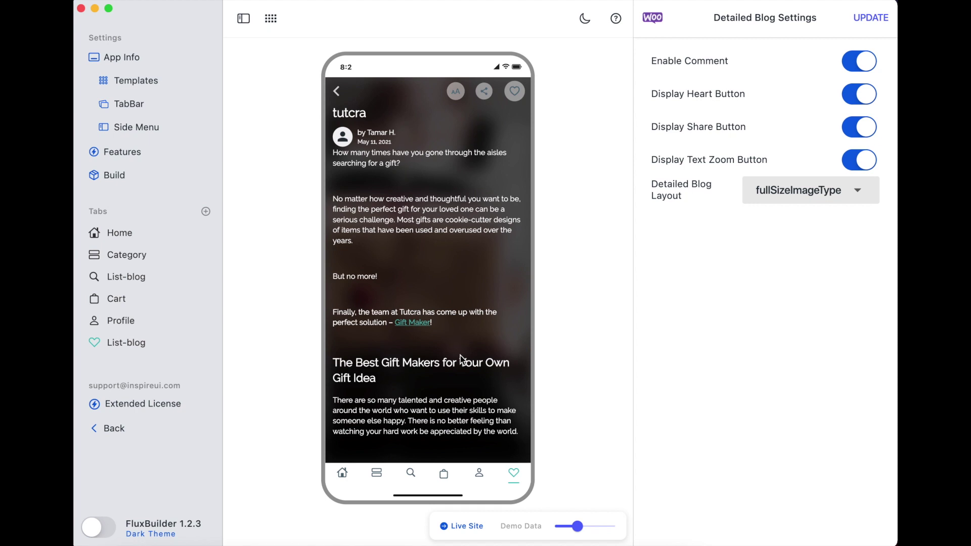
{"action": "scroll", "coordinate": [461, 358], "scroll_direction": "up", "scroll_amount": 3}
{"action": "scroll", "coordinate": [461, 358], "scroll_direction": "up", "scroll_amount": 3}
{"action": "scroll", "coordinate": [461, 359], "scroll_direction": "up", "scroll_amount": 2}
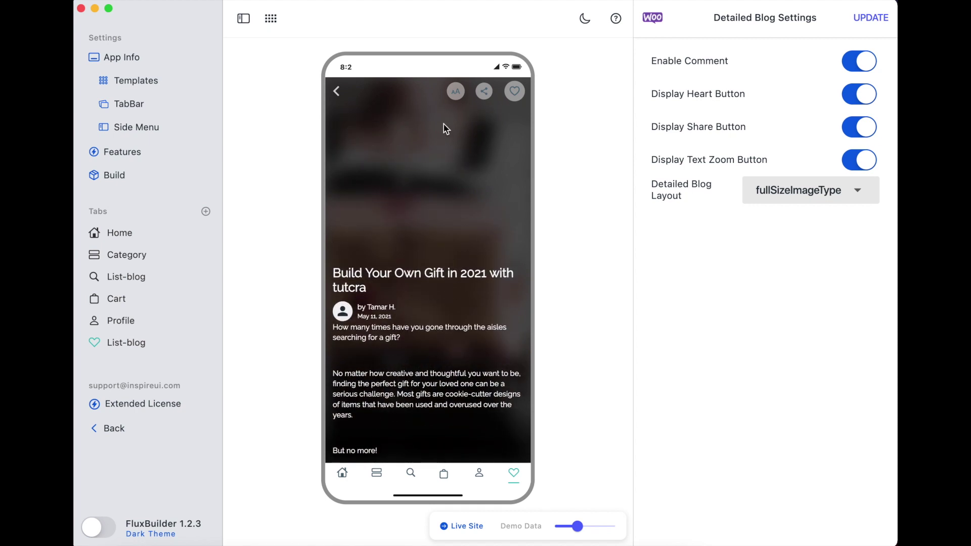
{"action": "scroll", "coordinate": [433, 259], "scroll_direction": "down", "scroll_amount": 3}
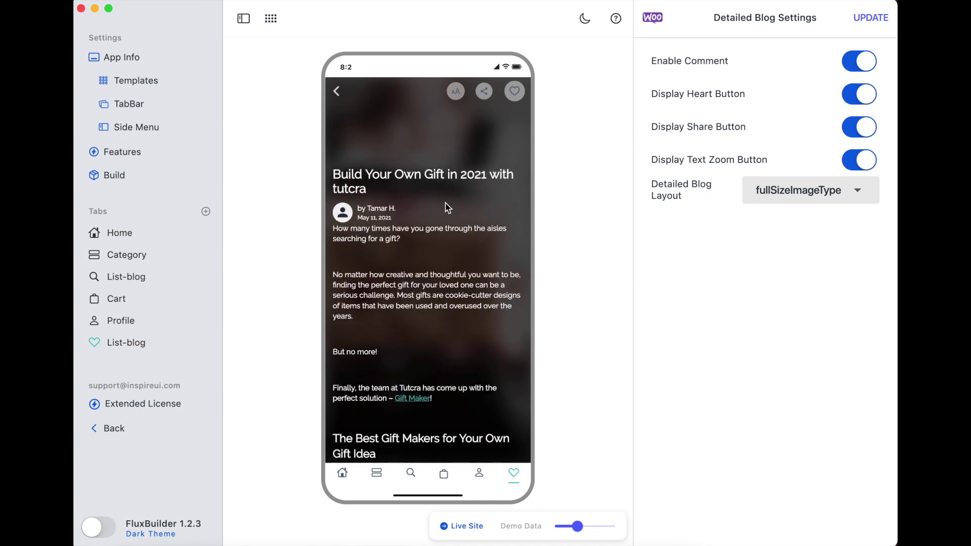
{"action": "scroll", "coordinate": [447, 202], "scroll_direction": "down", "scroll_amount": 3}
{"action": "scroll", "coordinate": [447, 205], "scroll_direction": "down", "scroll_amount": 1}
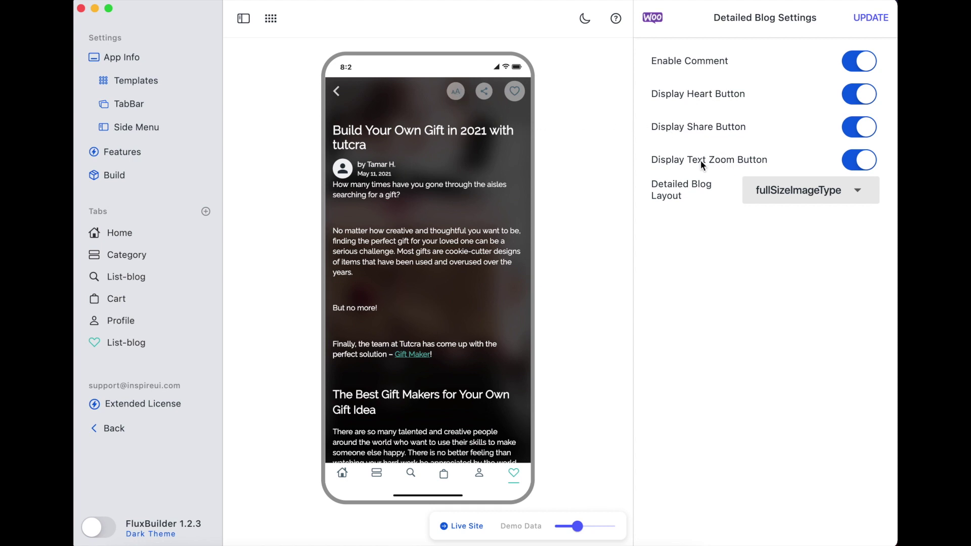
Step: Try article text zoom up to largest, settle on medium, then disable the zoom button
{"action": "left_click", "coordinate": [455, 91]}
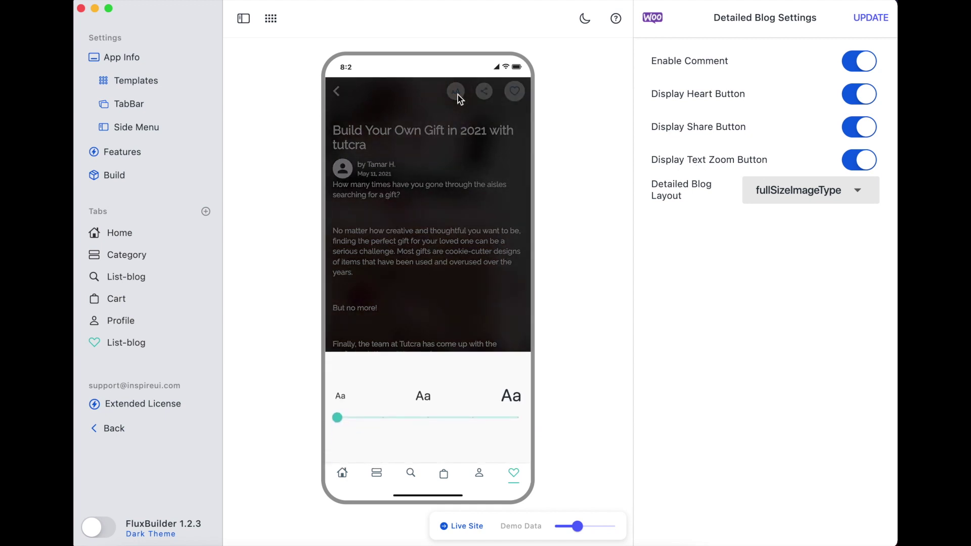
{"action": "left_click", "coordinate": [428, 418]}
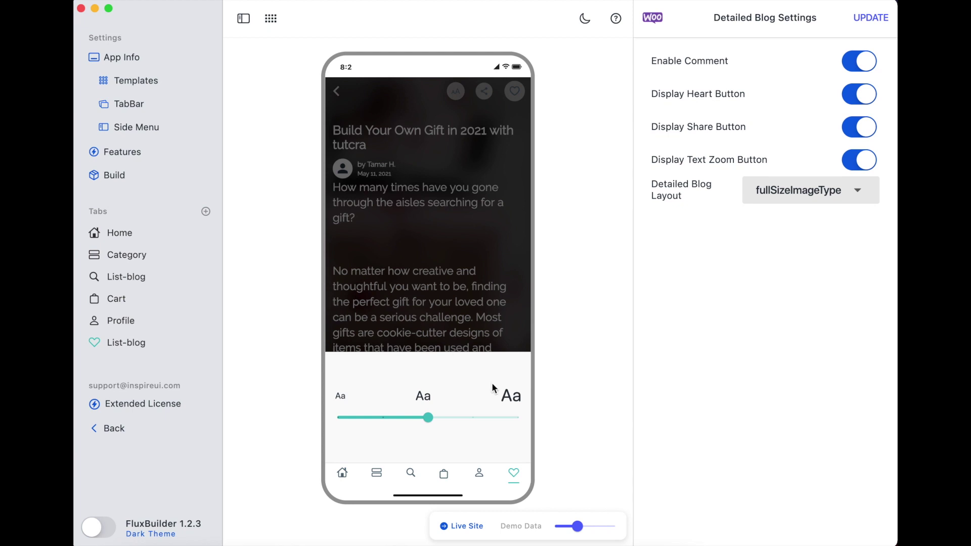
{"action": "left_click", "coordinate": [515, 418]}
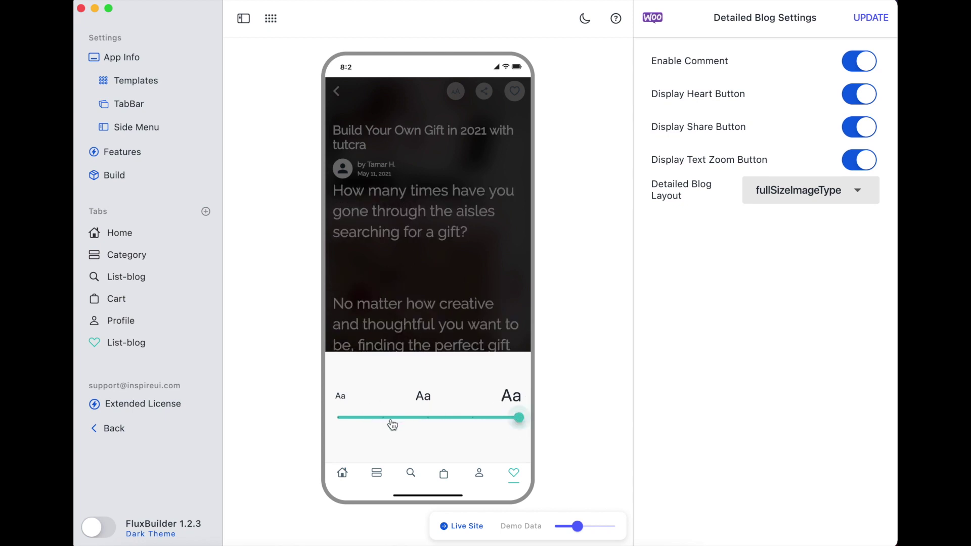
{"action": "left_click", "coordinate": [426, 419]}
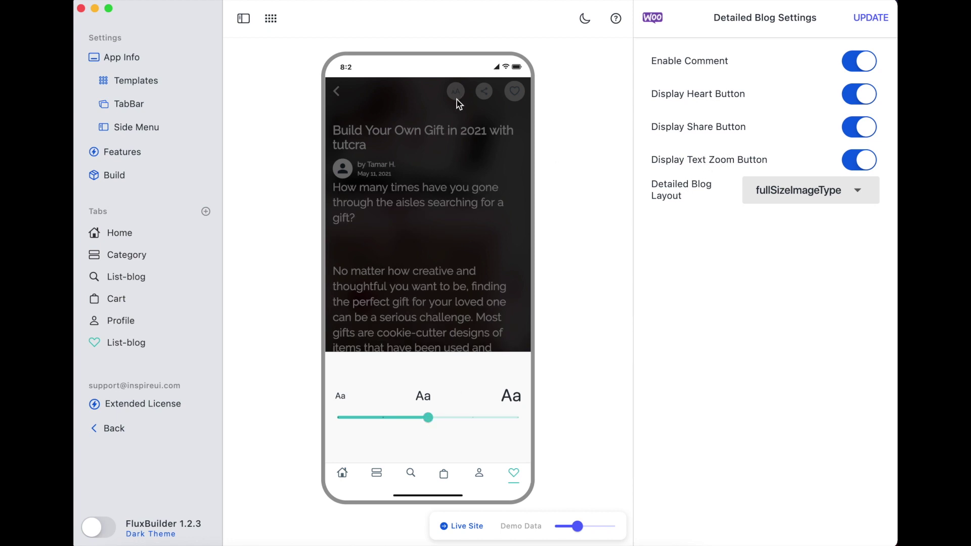
{"action": "left_click", "coordinate": [842, 163]}
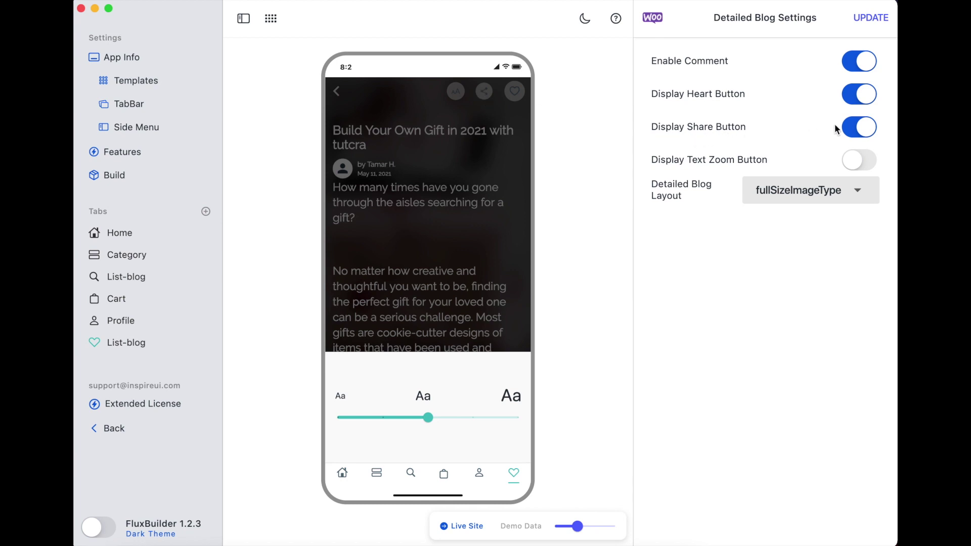
Step: Turn off the share button and comments, apply the update, and close the Aa sheet
{"action": "left_click", "coordinate": [852, 127]}
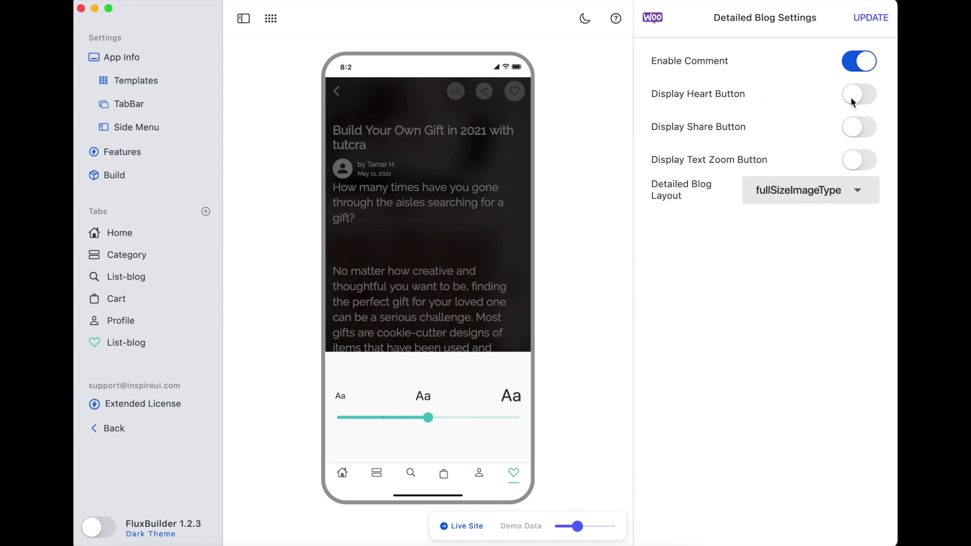
{"action": "left_click", "coordinate": [848, 65]}
{"action": "left_click", "coordinate": [871, 17]}
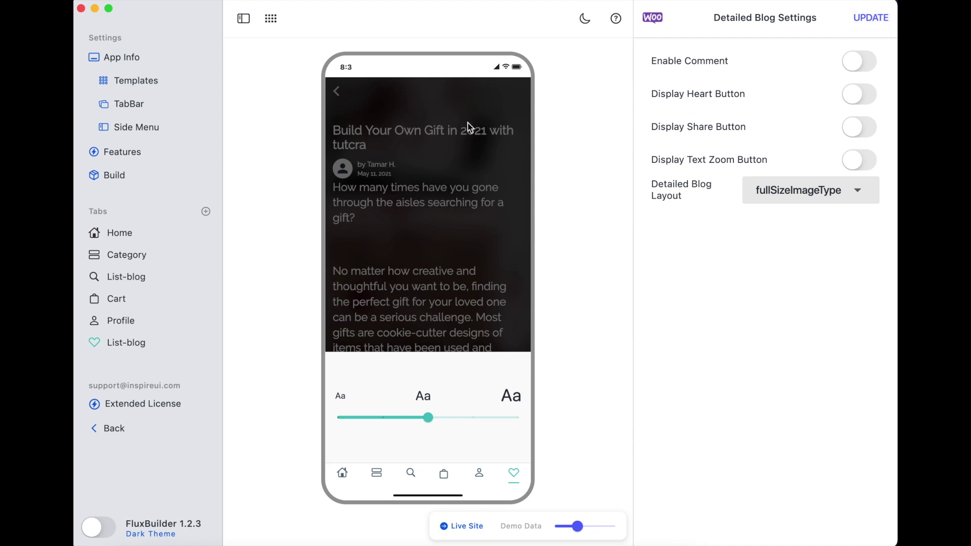
{"action": "left_click", "coordinate": [471, 182]}
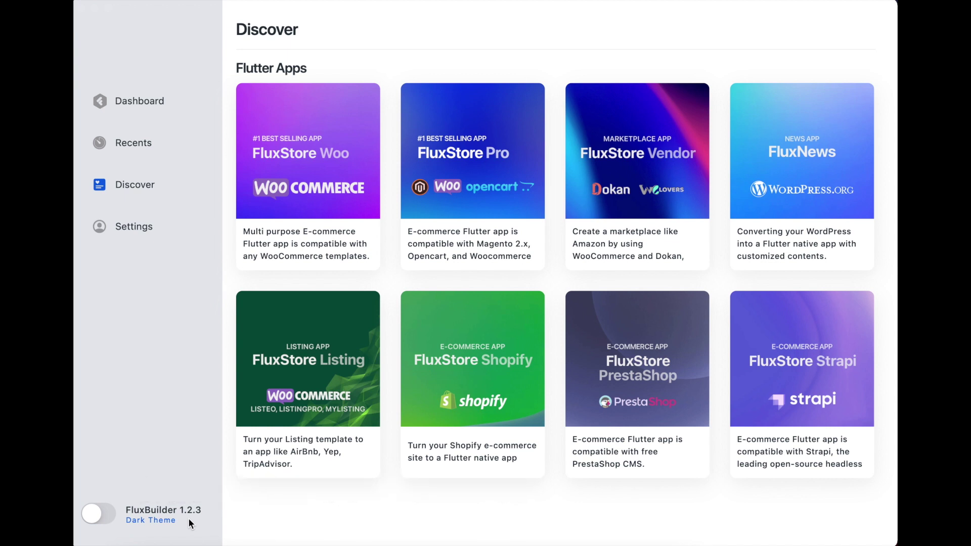
Step: Open the FluxNews template from the Discover page
{"action": "left_click", "coordinate": [128, 188]}
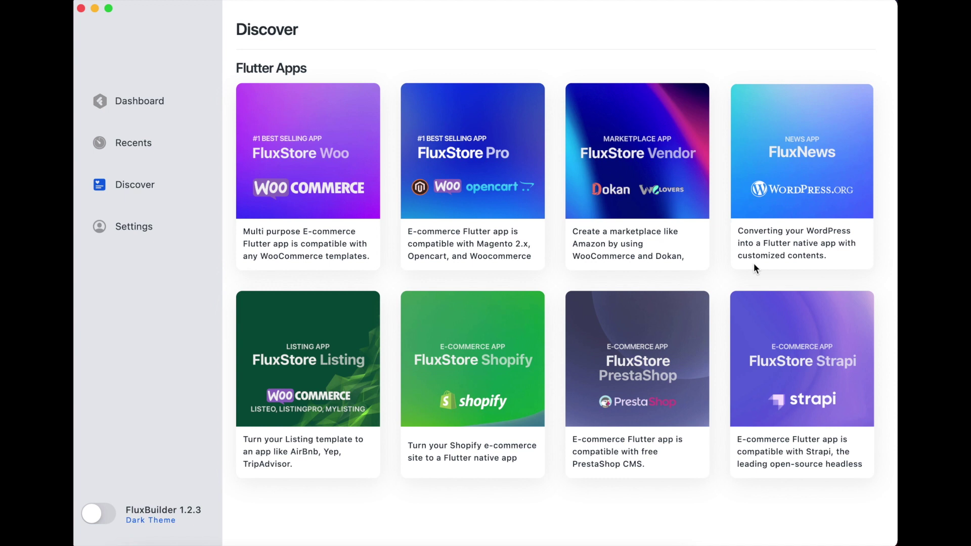
{"action": "left_click", "coordinate": [786, 195]}
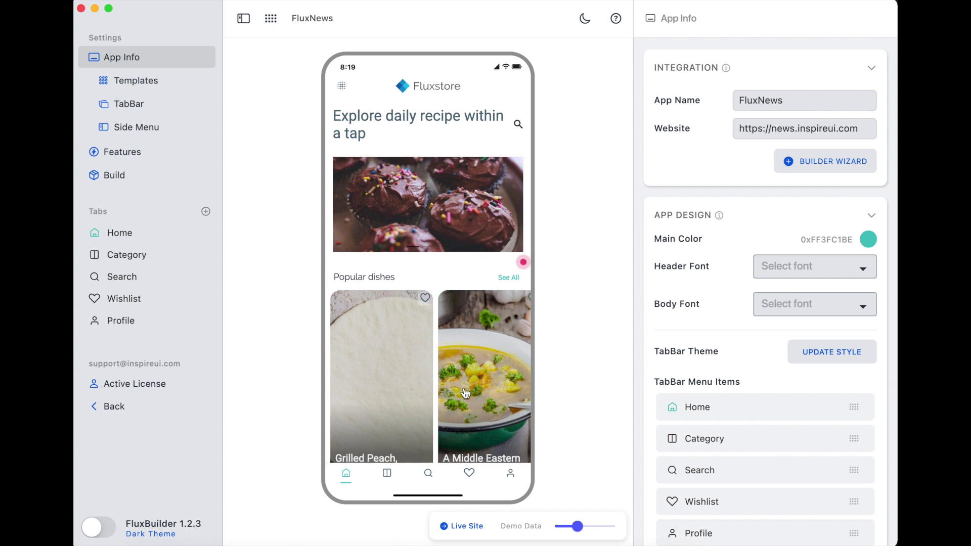
{"action": "scroll", "coordinate": [466, 393], "scroll_direction": "down", "scroll_amount": 5}
{"action": "scroll", "coordinate": [465, 392], "scroll_direction": "down", "scroll_amount": 3}
{"action": "scroll", "coordinate": [465, 392], "scroll_direction": "down", "scroll_amount": 5}
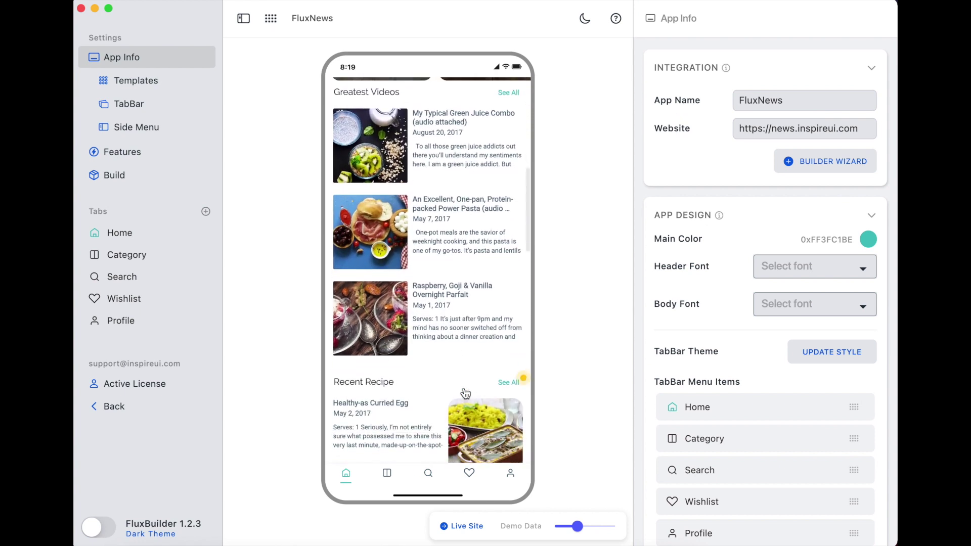
{"action": "scroll", "coordinate": [465, 392], "scroll_direction": "down", "scroll_amount": 3}
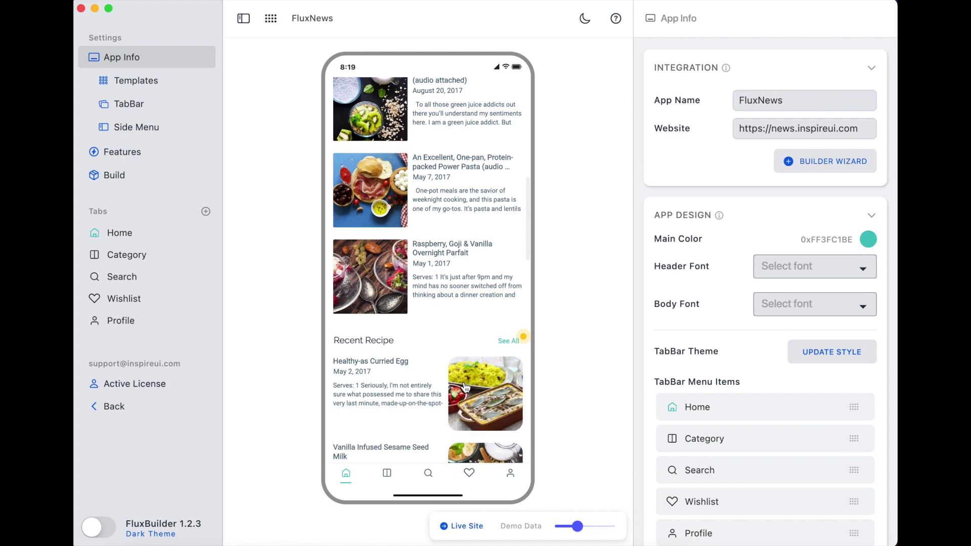
{"action": "scroll", "coordinate": [466, 392], "scroll_direction": "down", "scroll_amount": 3}
{"action": "scroll", "coordinate": [466, 393], "scroll_direction": "down", "scroll_amount": 2}
{"action": "scroll", "coordinate": [465, 393], "scroll_direction": "down", "scroll_amount": 2}
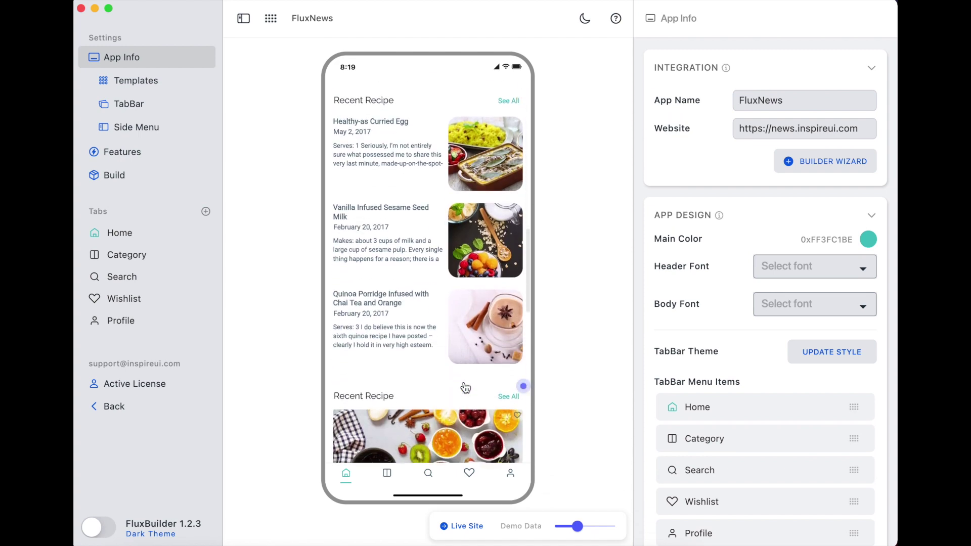
{"action": "scroll", "coordinate": [466, 388], "scroll_direction": "down", "scroll_amount": 3}
{"action": "scroll", "coordinate": [465, 383], "scroll_direction": "down", "scroll_amount": 3}
{"action": "scroll", "coordinate": [464, 380], "scroll_direction": "down", "scroll_amount": 2}
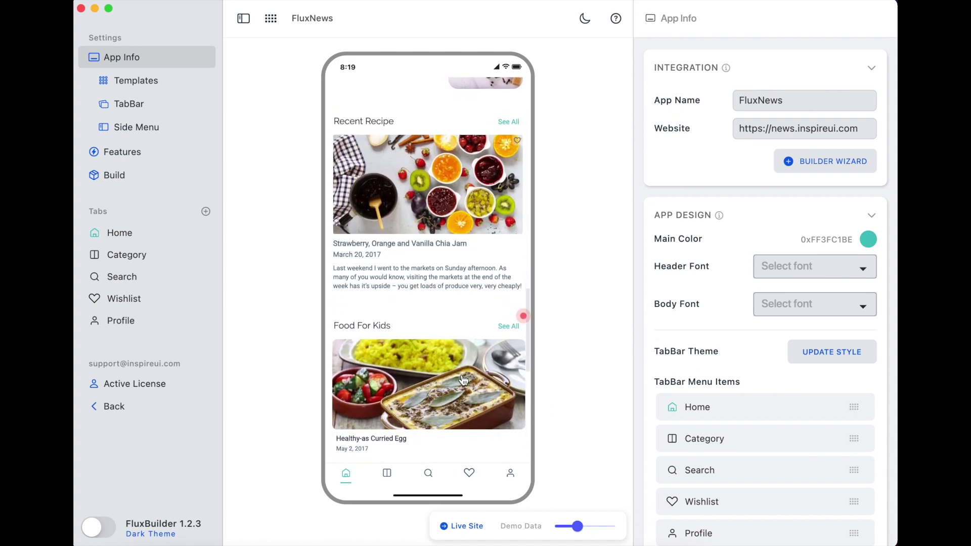
{"action": "scroll", "coordinate": [464, 379], "scroll_direction": "down", "scroll_amount": 1}
{"action": "scroll", "coordinate": [464, 380], "scroll_direction": "down", "scroll_amount": 3}
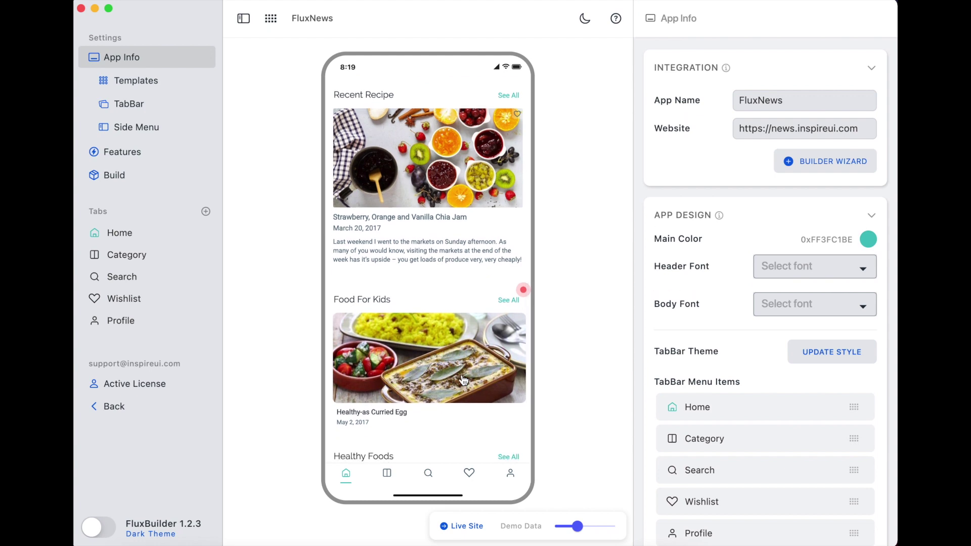
{"action": "scroll", "coordinate": [463, 379], "scroll_direction": "down", "scroll_amount": 5}
{"action": "scroll", "coordinate": [465, 410], "scroll_direction": "down", "scroll_amount": 2}
{"action": "scroll", "coordinate": [468, 438], "scroll_direction": "down", "scroll_amount": 2}
{"action": "scroll", "coordinate": [468, 438], "scroll_direction": "down", "scroll_amount": 3}
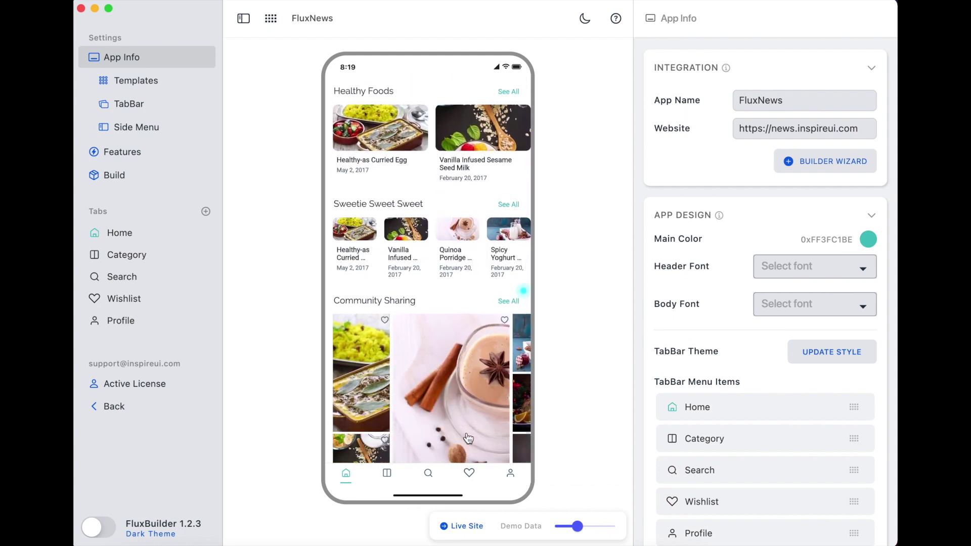
{"action": "scroll", "coordinate": [468, 437], "scroll_direction": "down", "scroll_amount": 1}
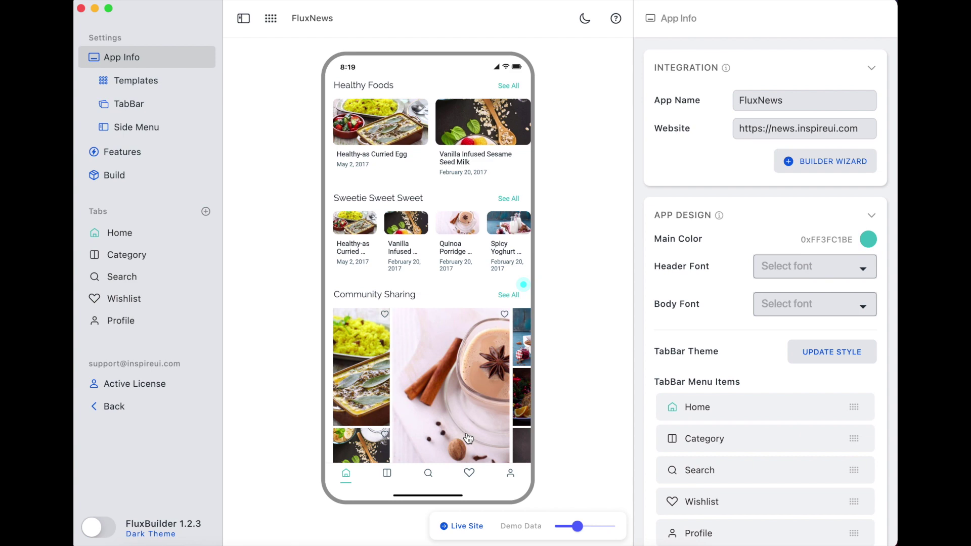
{"action": "scroll", "coordinate": [469, 438], "scroll_direction": "down", "scroll_amount": 1}
{"action": "scroll", "coordinate": [468, 438], "scroll_direction": "right", "scroll_amount": 2}
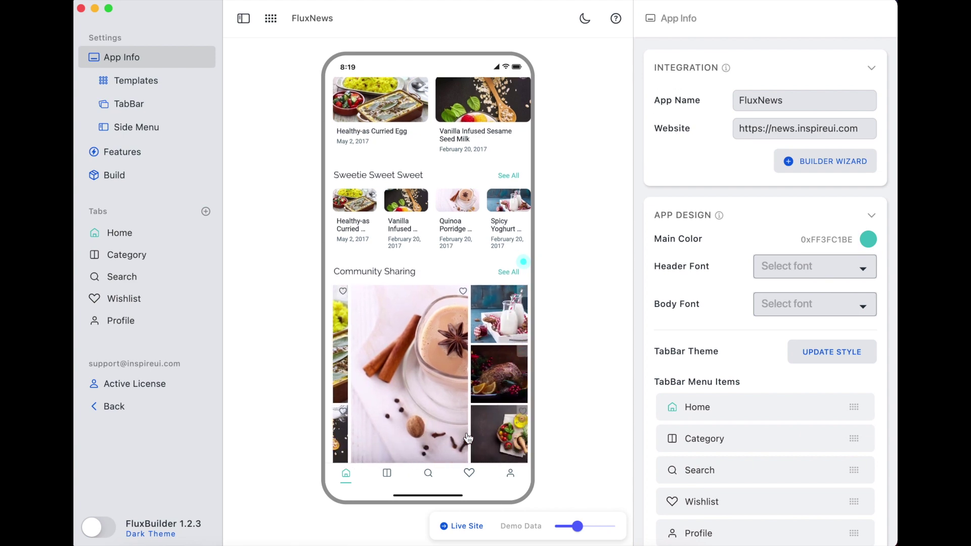
{"action": "scroll", "coordinate": [518, 327], "scroll_direction": "up", "scroll_amount": 5}
{"action": "scroll", "coordinate": [518, 327], "scroll_direction": "up", "scroll_amount": 5}
{"action": "scroll", "coordinate": [518, 322], "scroll_direction": "up", "scroll_amount": 4}
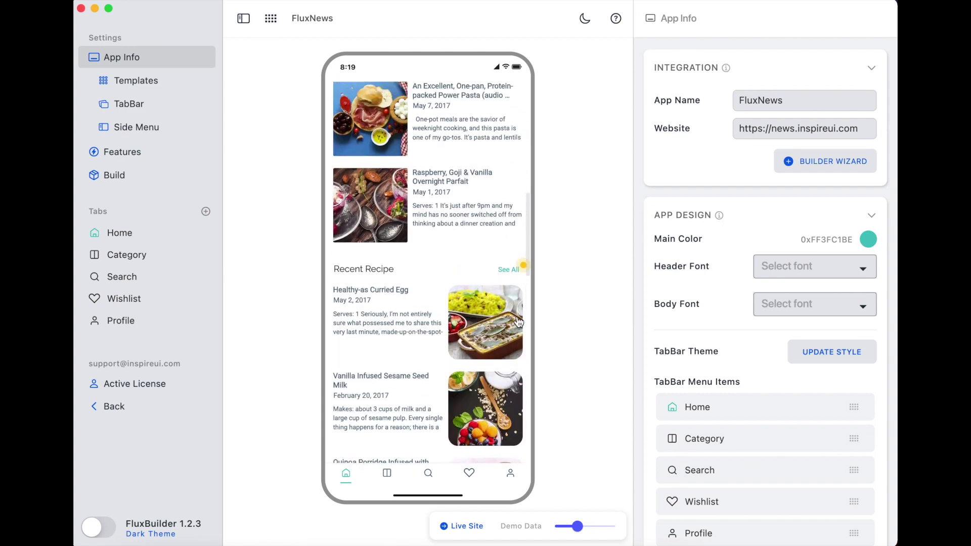
{"action": "scroll", "coordinate": [518, 322], "scroll_direction": "up", "scroll_amount": 5}
{"action": "scroll", "coordinate": [519, 321], "scroll_direction": "up", "scroll_amount": 3}
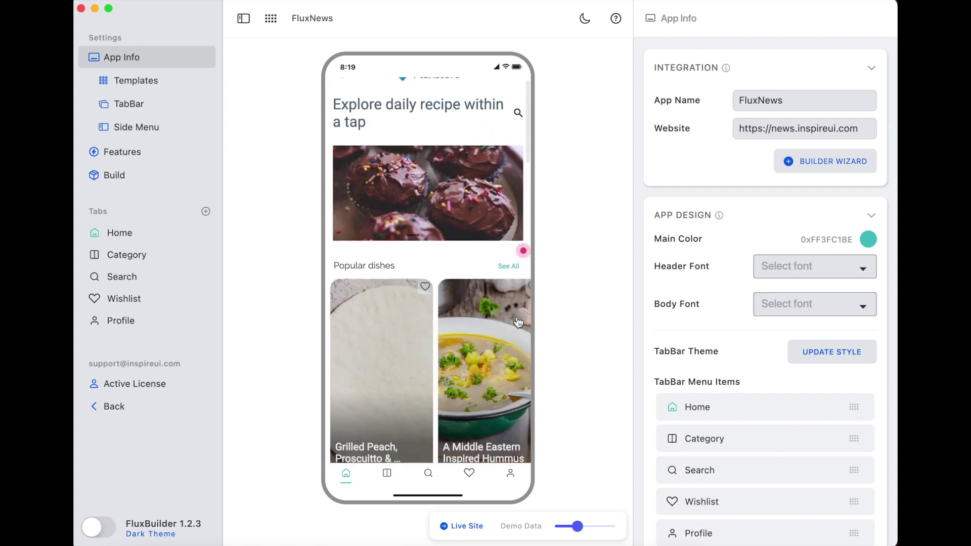
Step: Open 'A Middle Eastern Inspired Hummus' and disable Enable Comment, Display Heart, Share and Text Zoom
{"action": "left_click", "coordinate": [485, 364]}
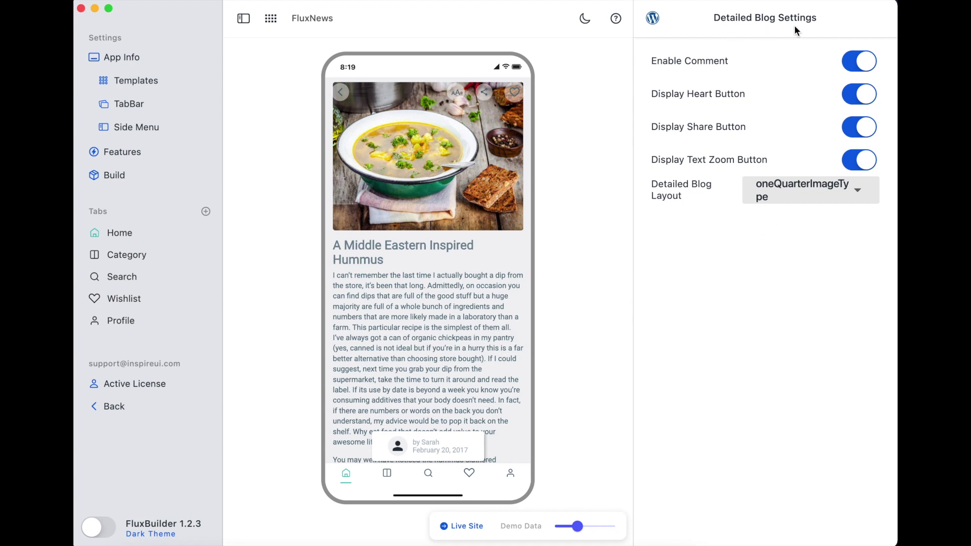
{"action": "left_click", "coordinate": [859, 61]}
{"action": "left_click", "coordinate": [851, 94]}
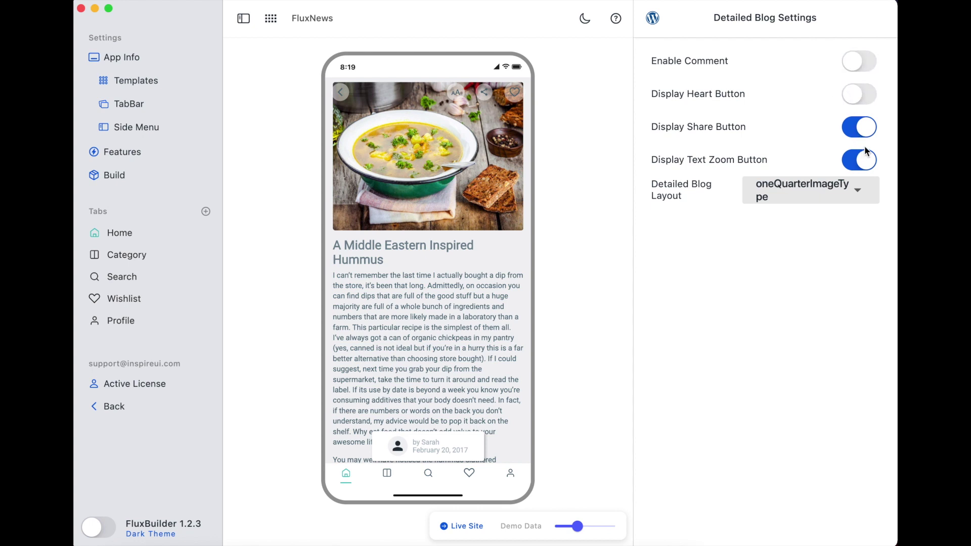
{"action": "left_click", "coordinate": [857, 127]}
{"action": "left_click", "coordinate": [855, 161]}
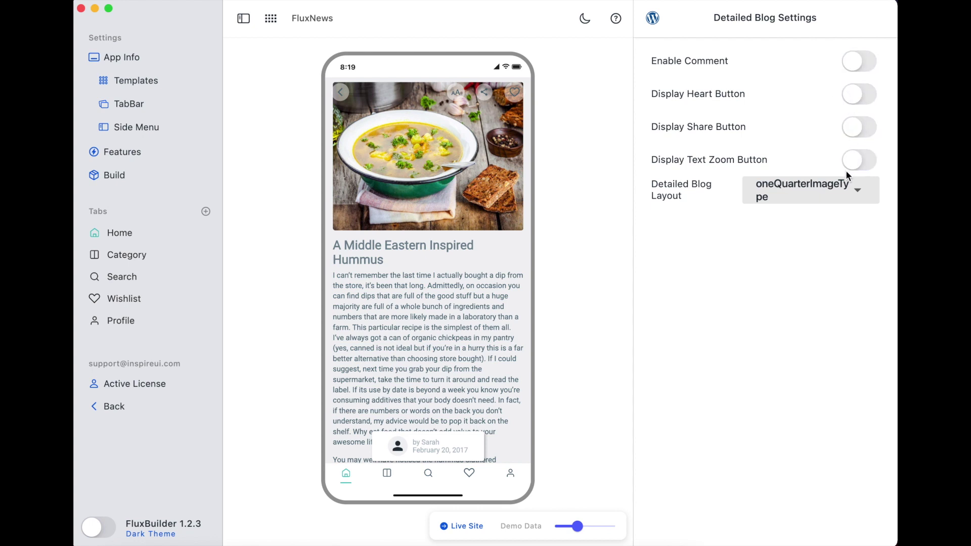